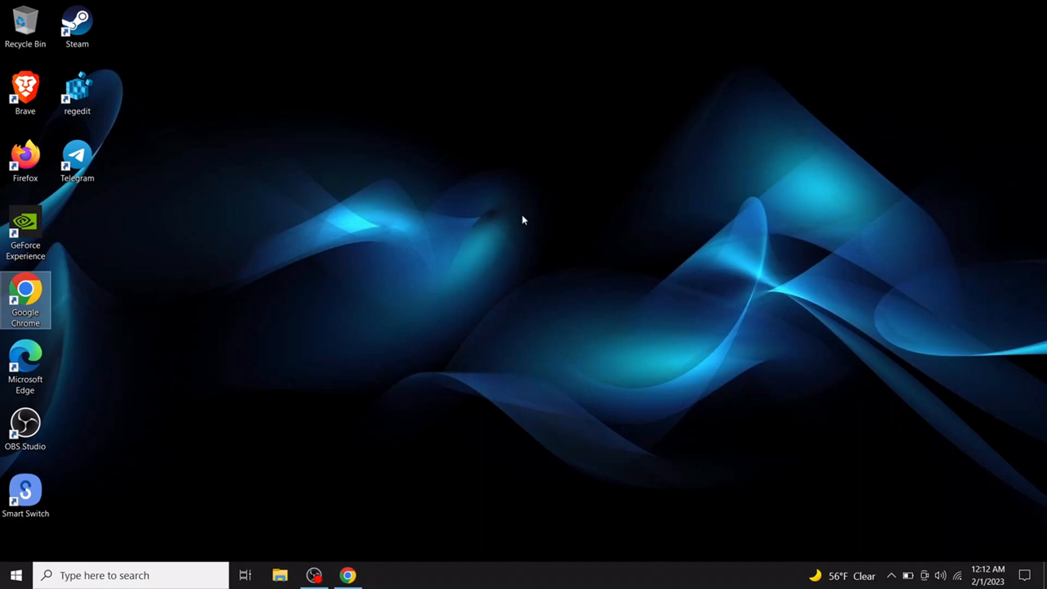
Open Google Chrome maximized and load virtualbox.org.
double_click(32, 302)
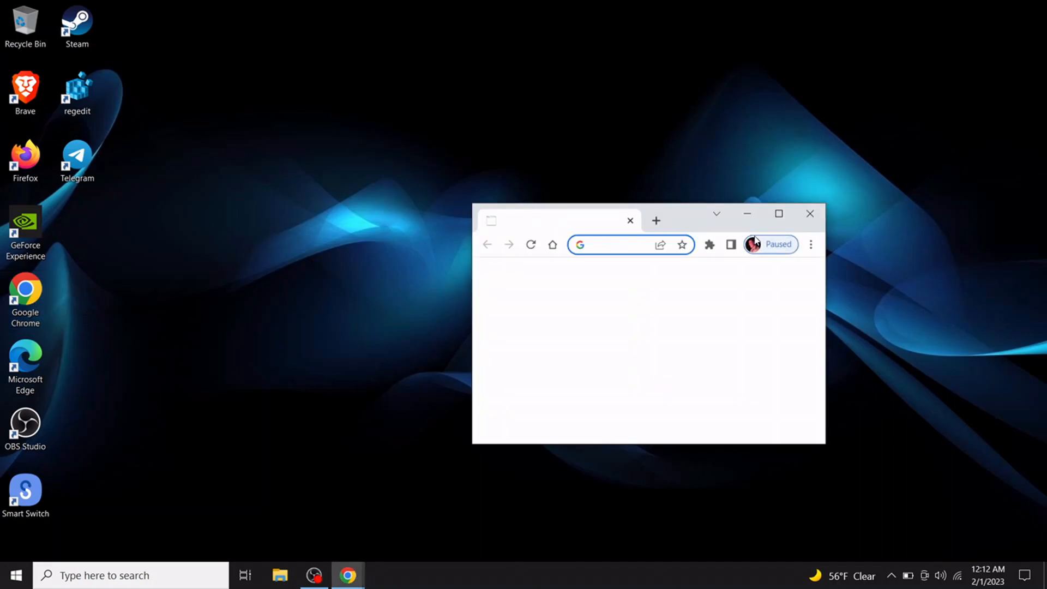
click(779, 215)
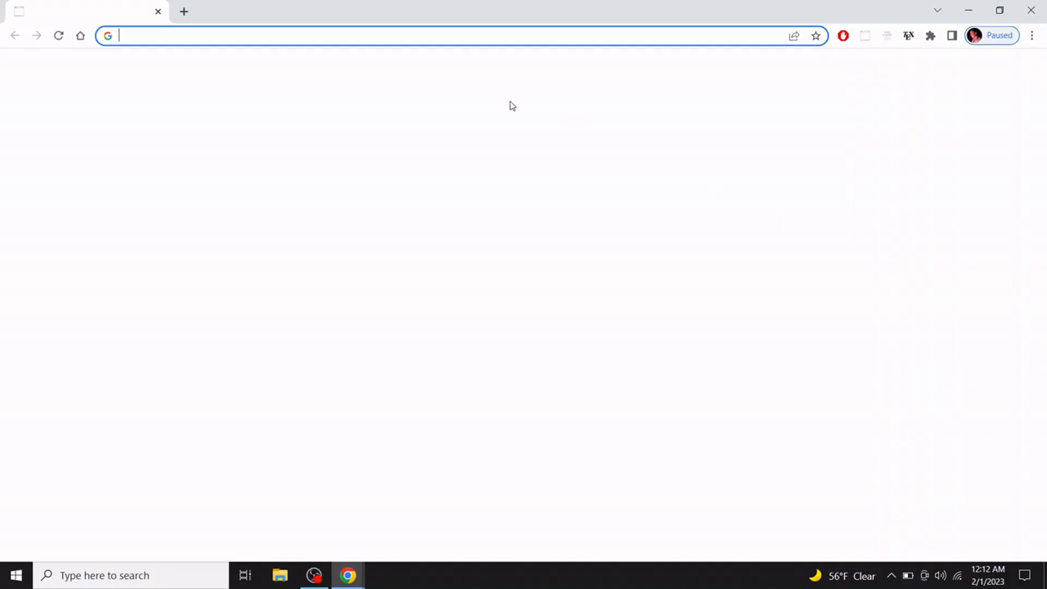
click(281, 37)
text(vi)
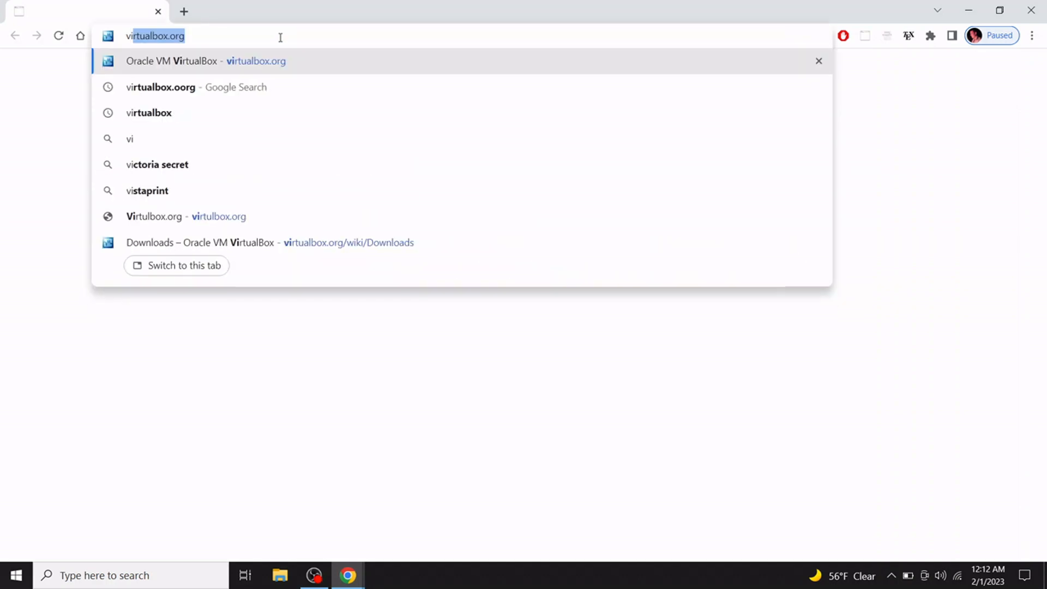
text(rtualb)
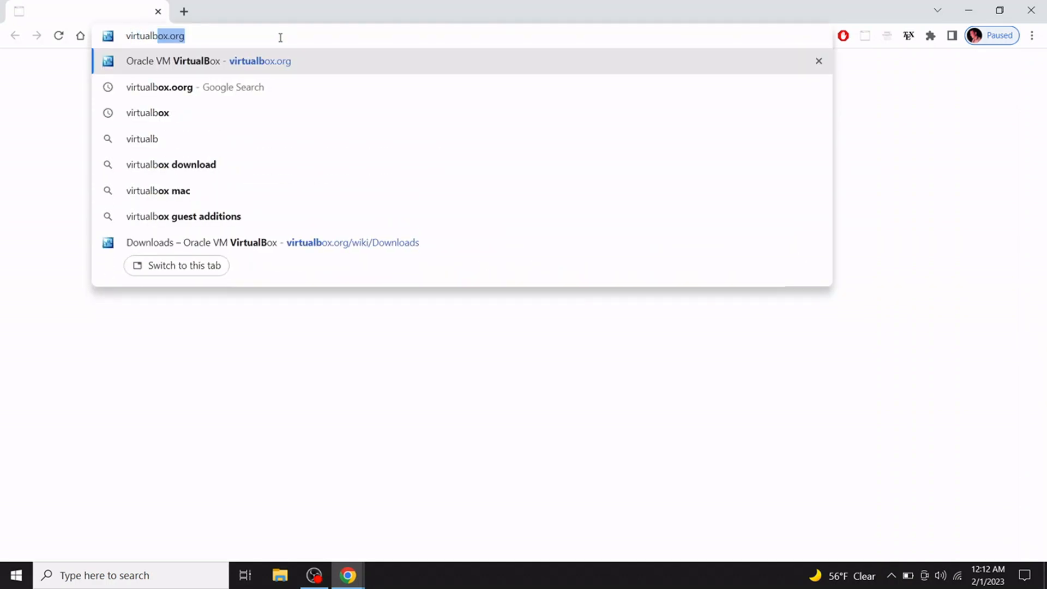
text(ox.org)
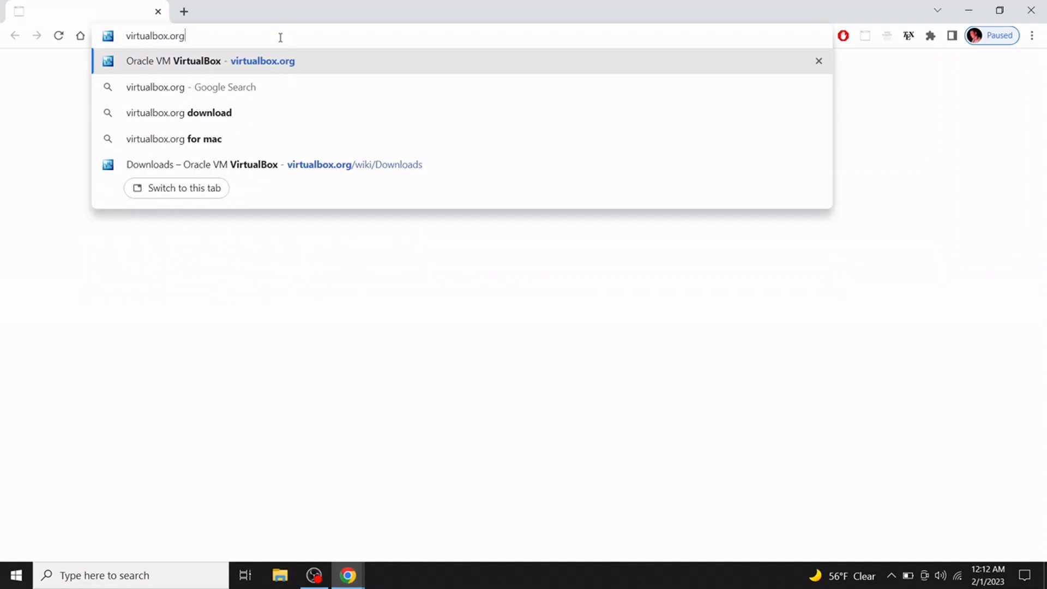
key(Return)
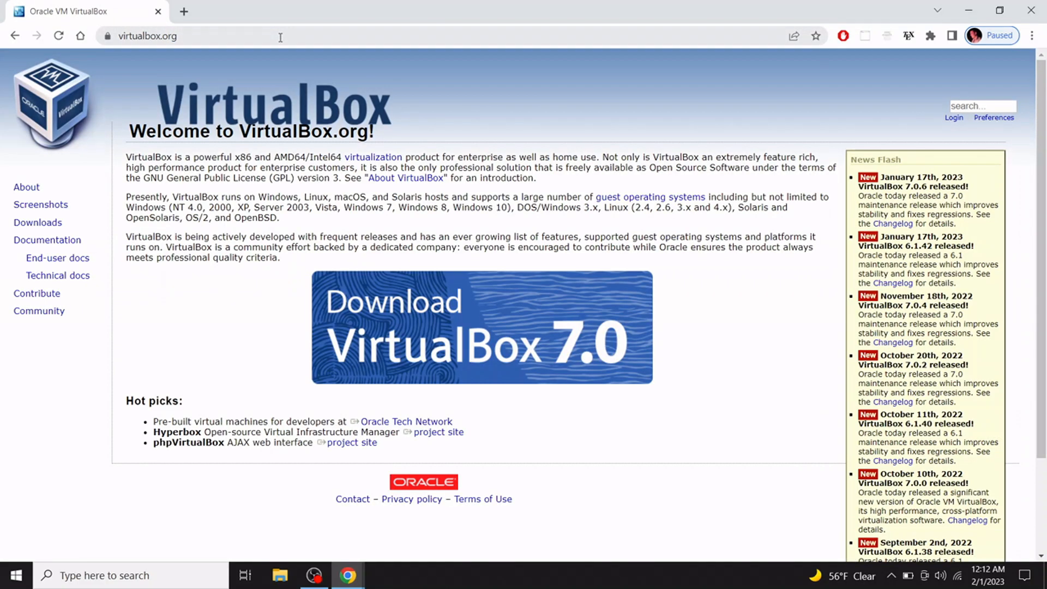
Request the VirtualBox 7.0.6 Windows hosts package from the Downloads page, then close Chrome.
click(453, 331)
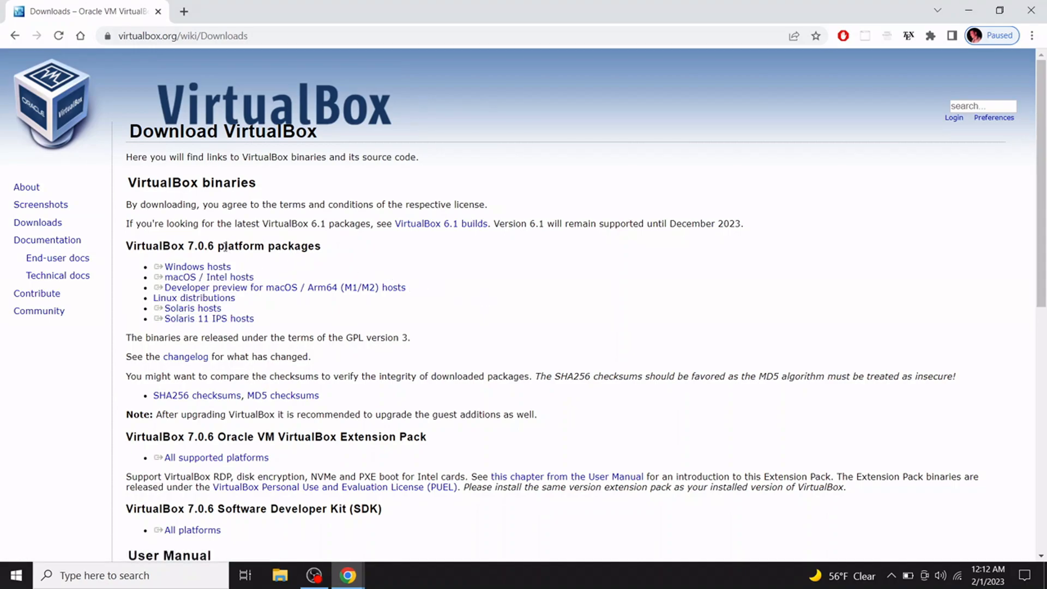
click(210, 267)
click(227, 269)
triple_click(319, 436)
click(319, 437)
click(1033, 12)
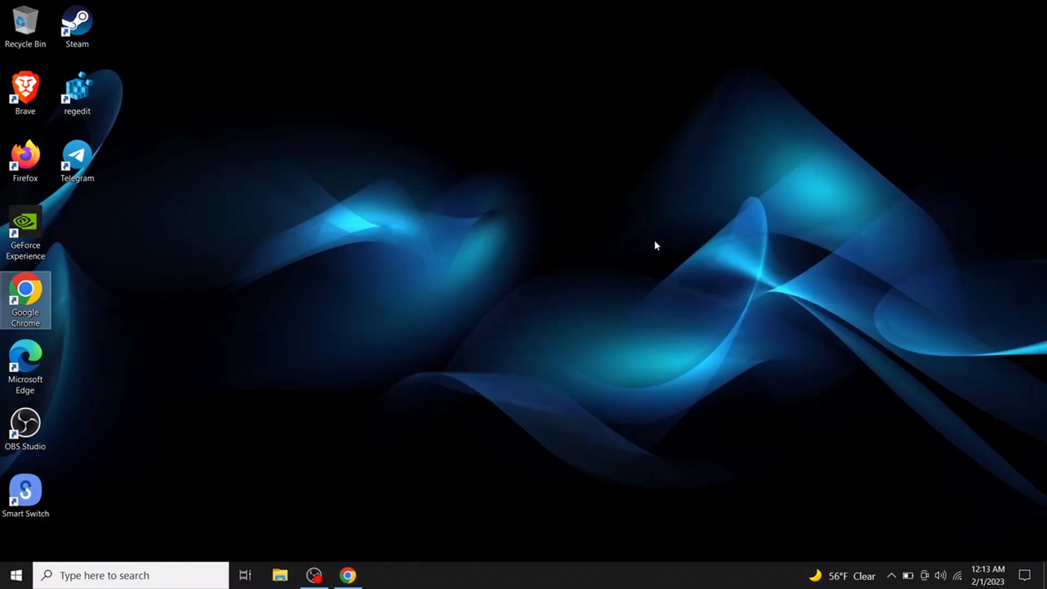
Show the Downloads folder in File Explorer and select the VirtualBox-7.0.6-155176-Win installer.
click(280, 576)
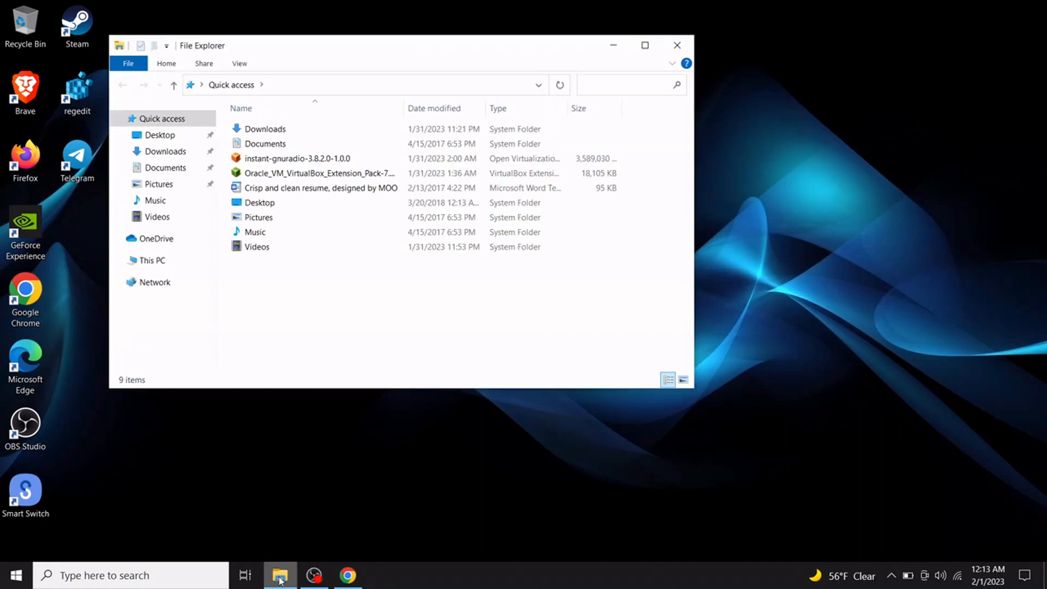
click(159, 153)
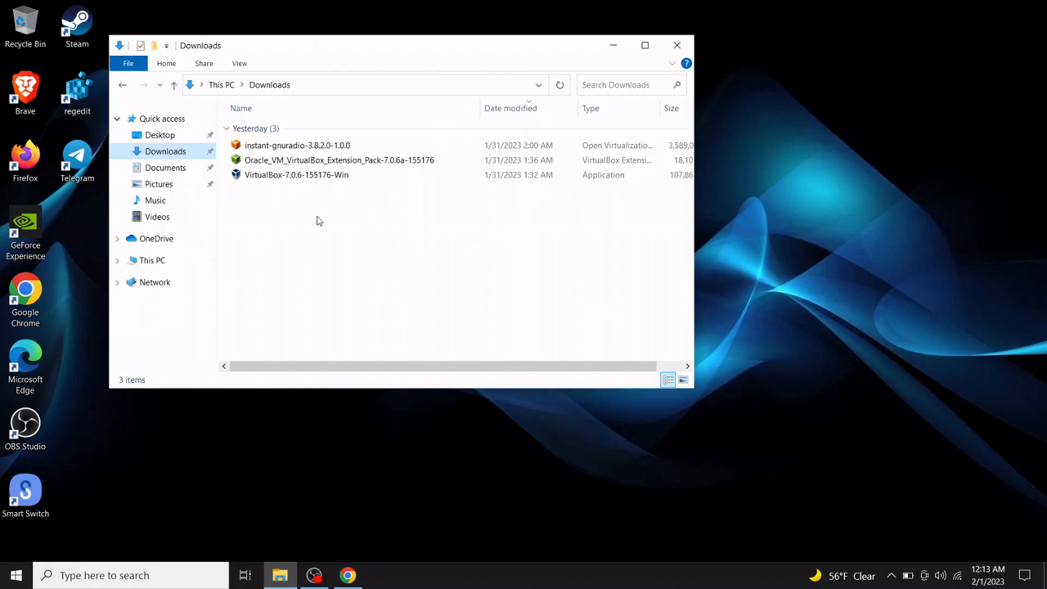
click(303, 178)
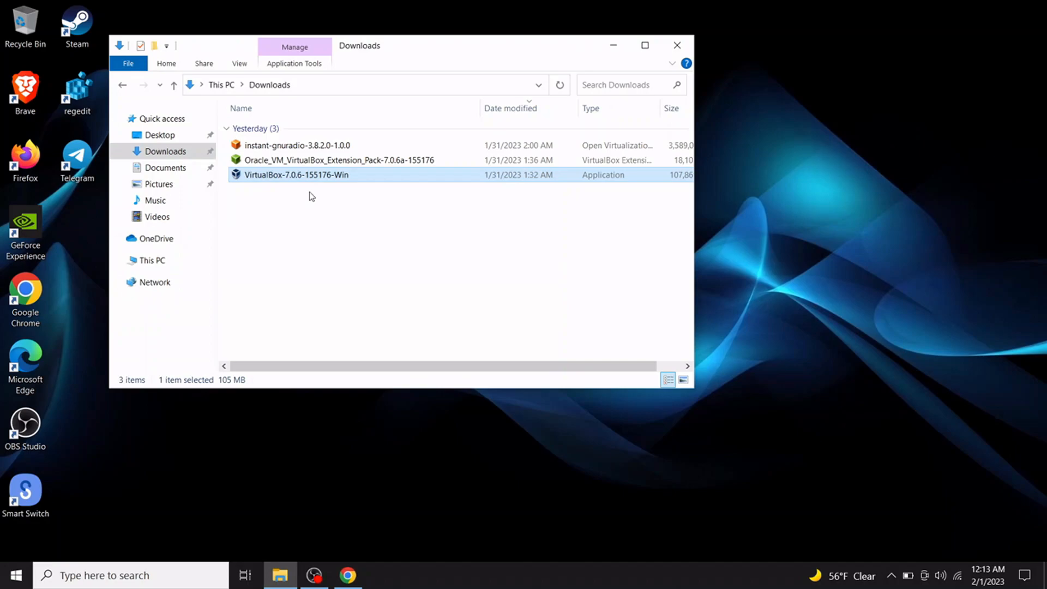
click(315, 160)
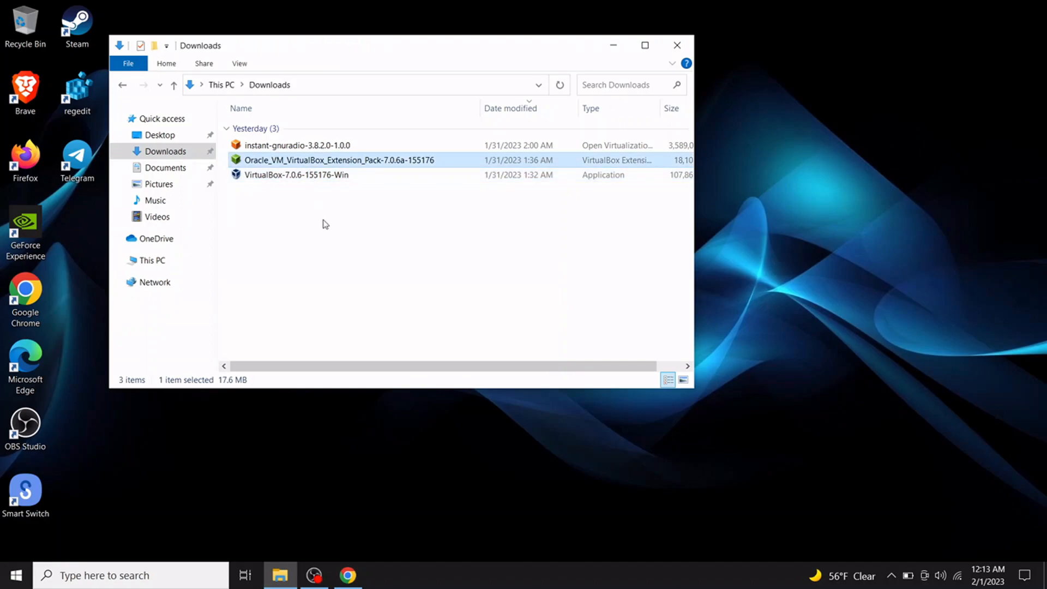
click(322, 211)
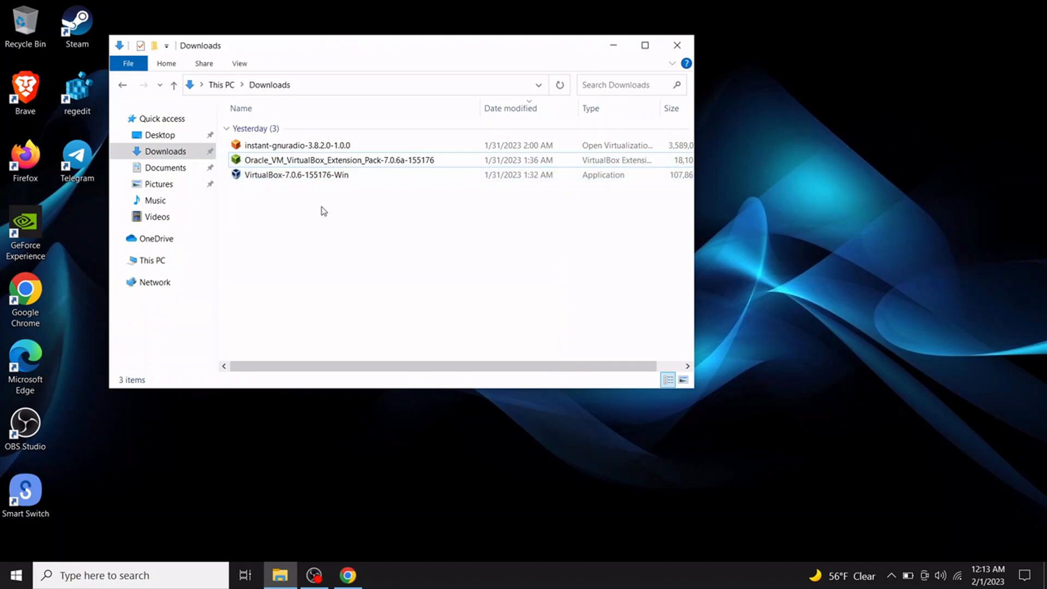
click(322, 180)
Install VirtualBox 7.0.6 with default features, accepting the network reset and dependencies.
double_click(321, 180)
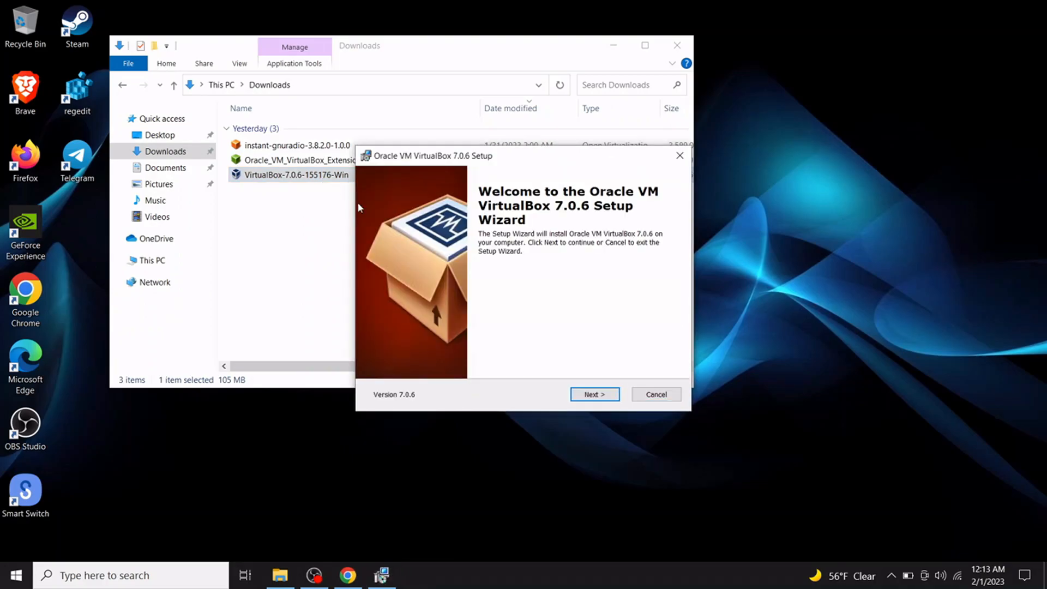
click(589, 397)
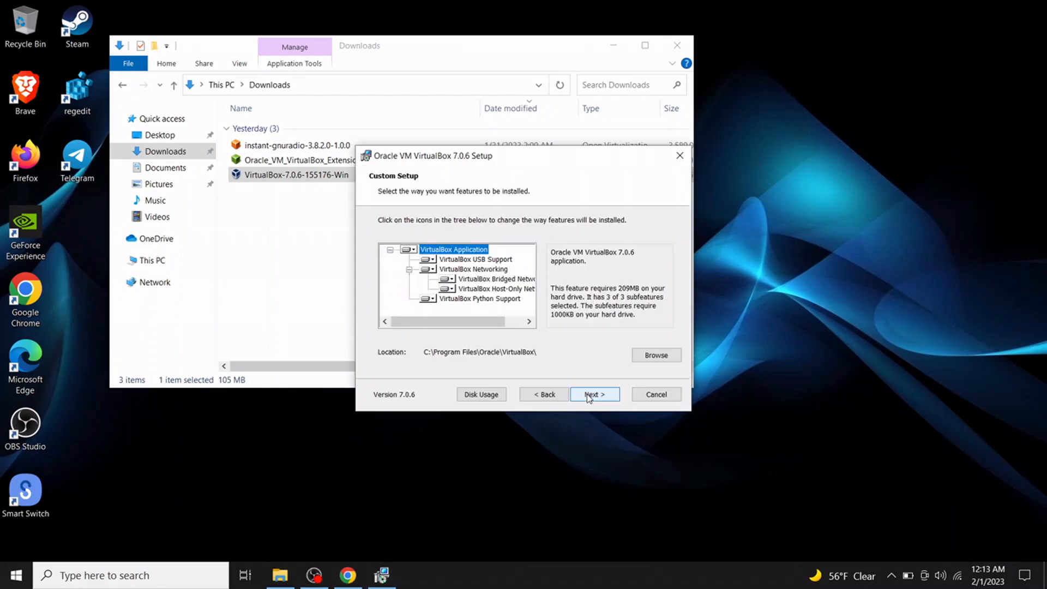
click(589, 397)
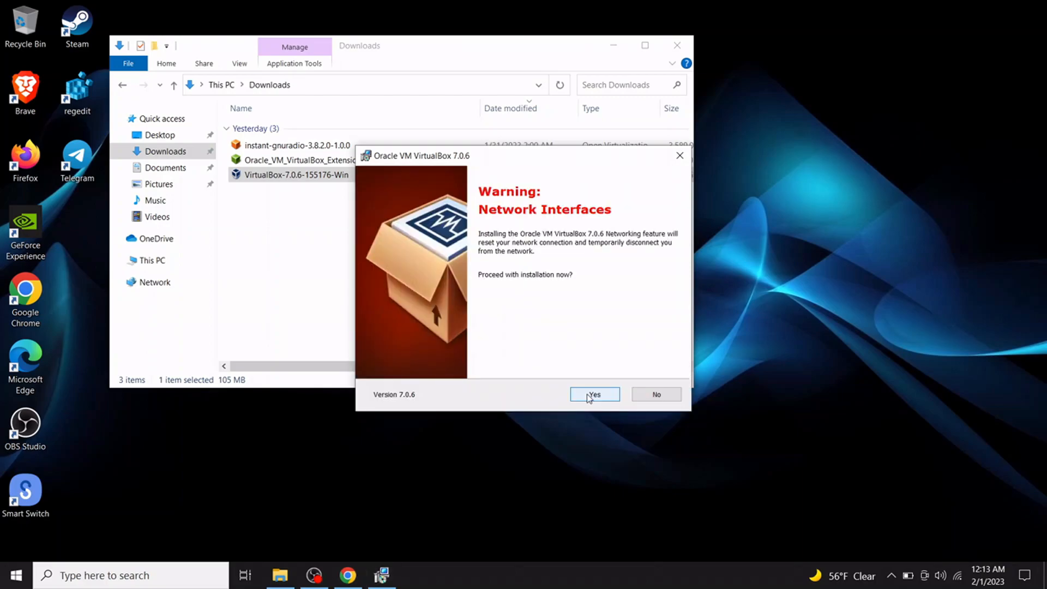
click(589, 394)
click(589, 395)
click(589, 394)
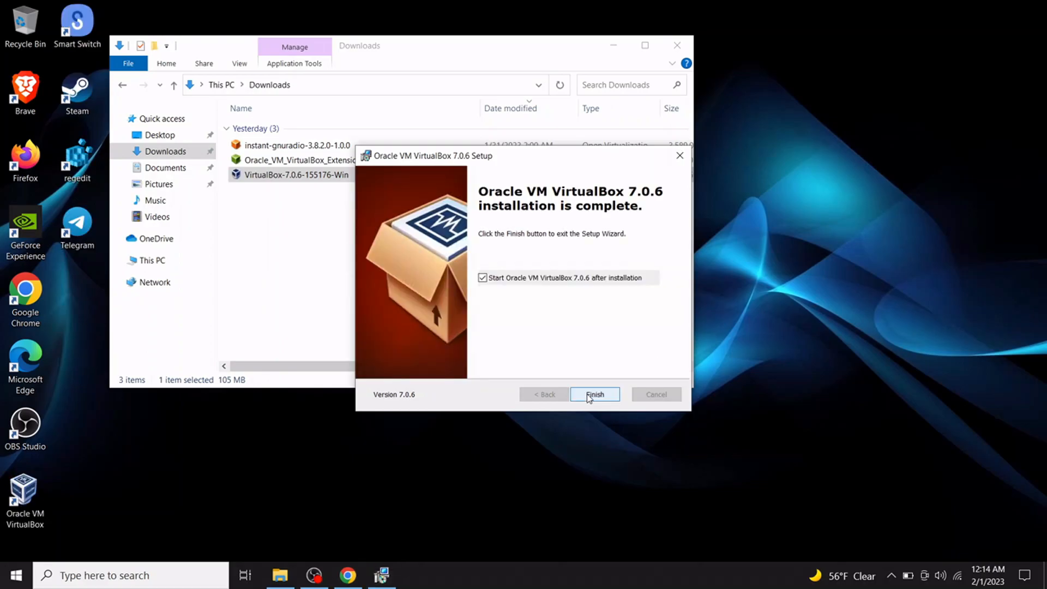
click(588, 396)
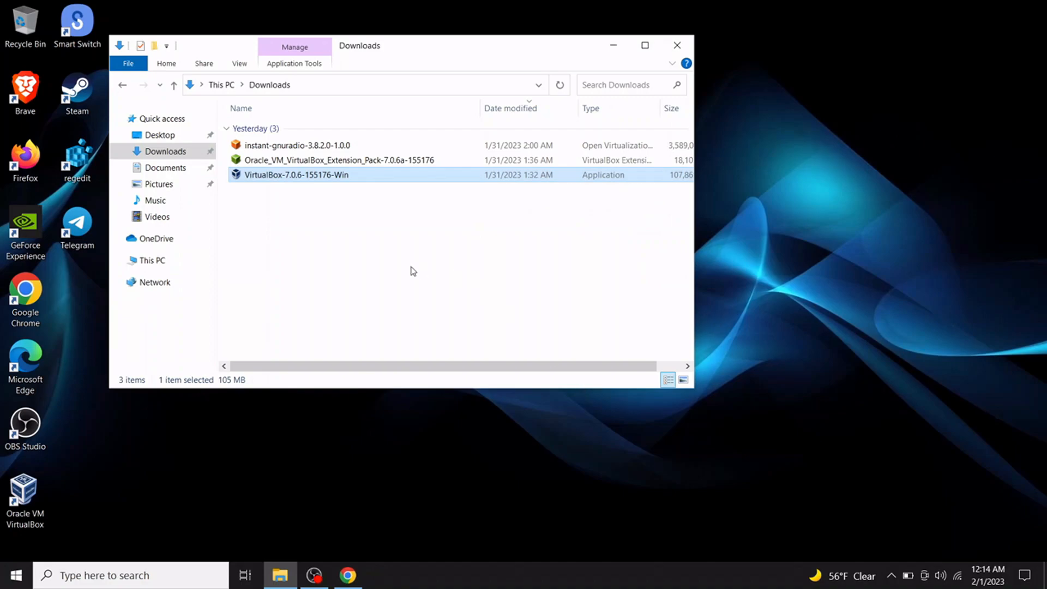
Close VirtualBox Manager, relaunch it from the desktop shortcut, and move it lower right.
click(412, 271)
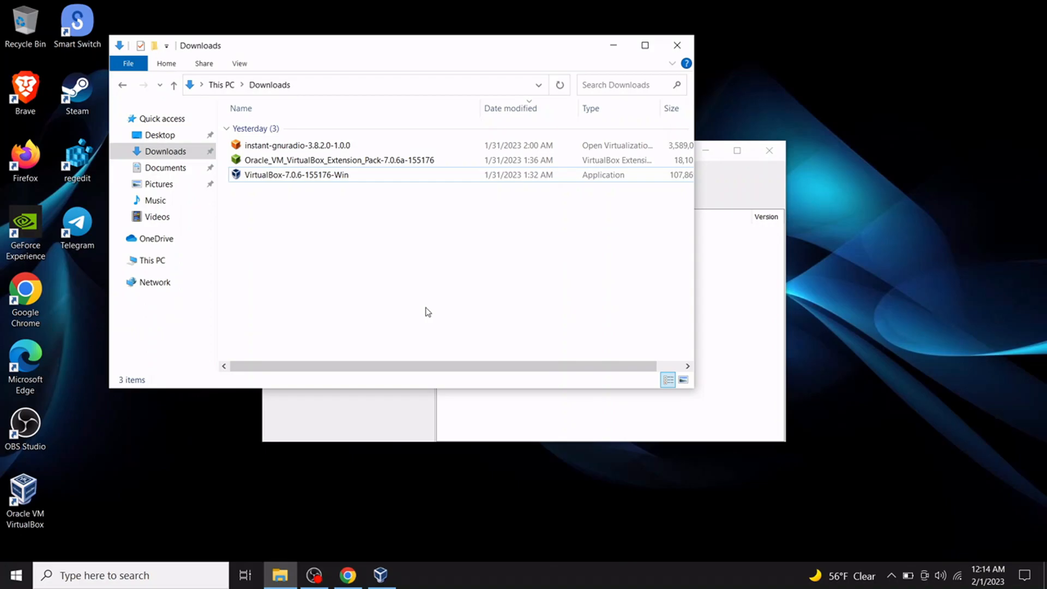
click(716, 193)
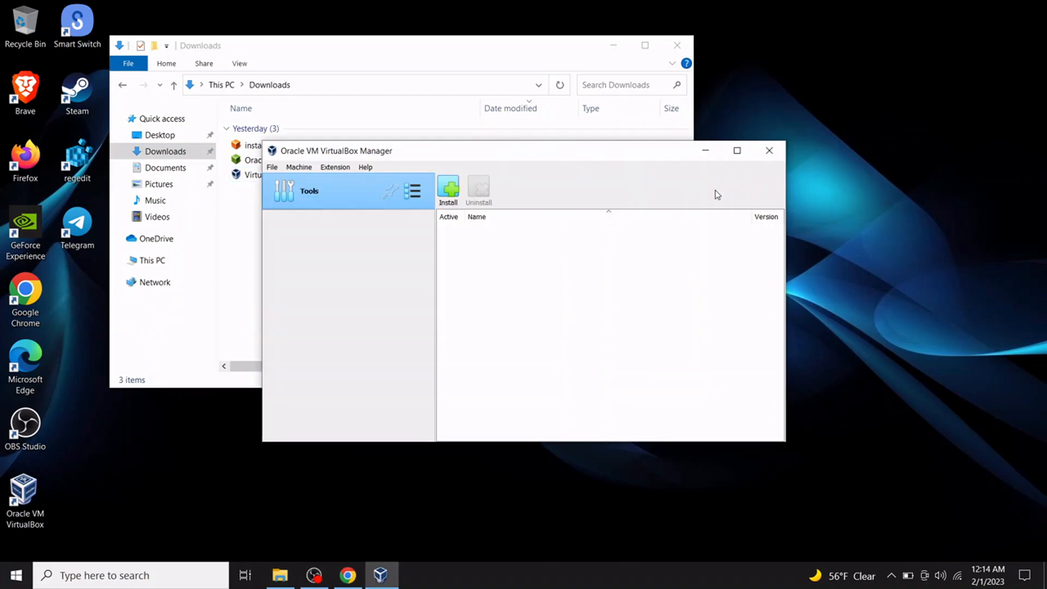
click(769, 150)
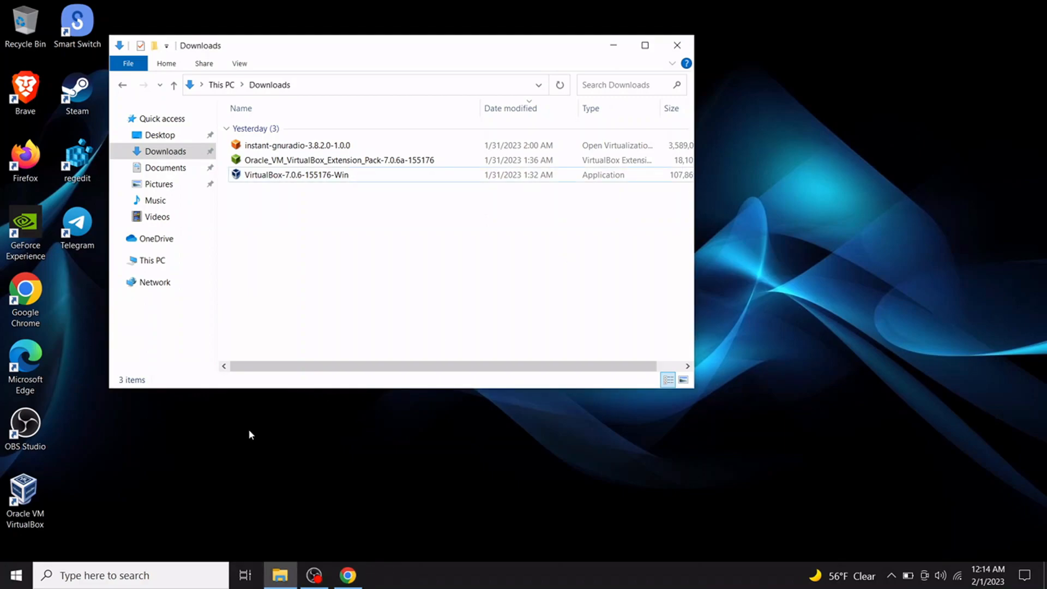
click(34, 509)
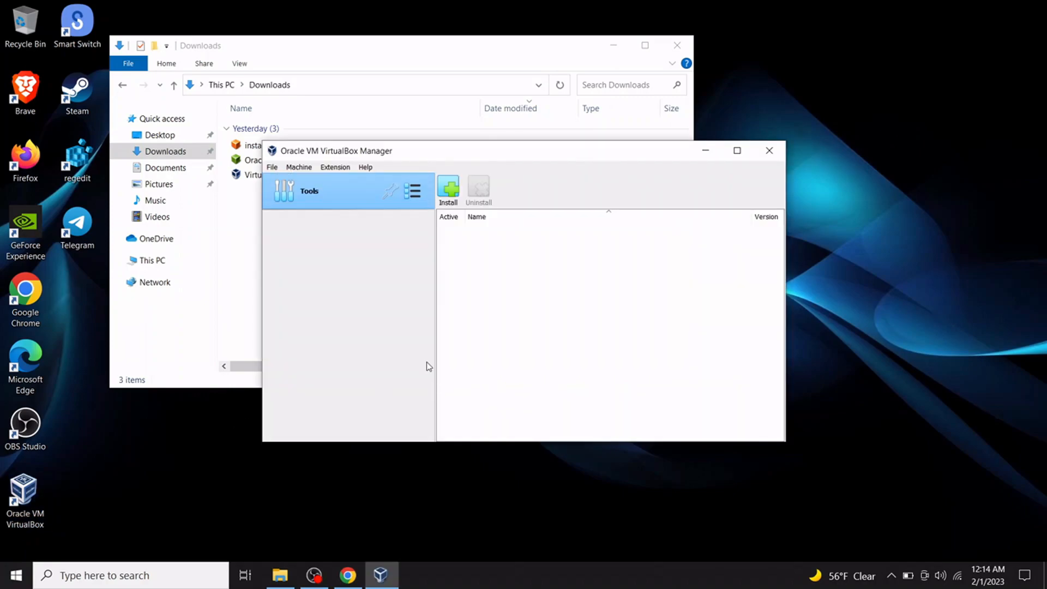
drag(450, 160, 481, 208)
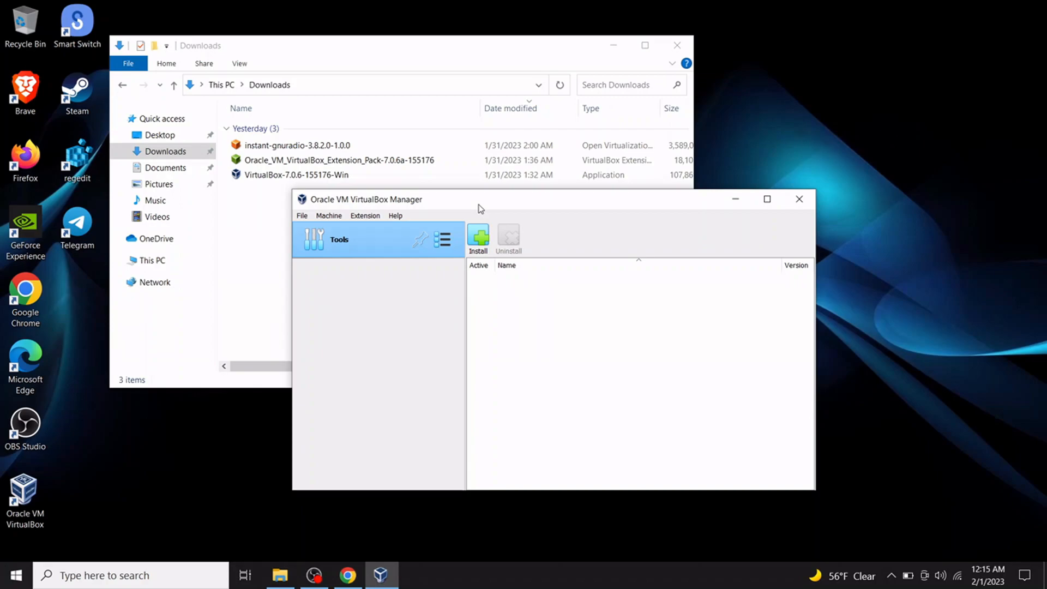
Choose Oracle_VM_VirtualBox_Extension_Pack-7.0.6a-155176 from Downloads as the extension package to install.
click(370, 217)
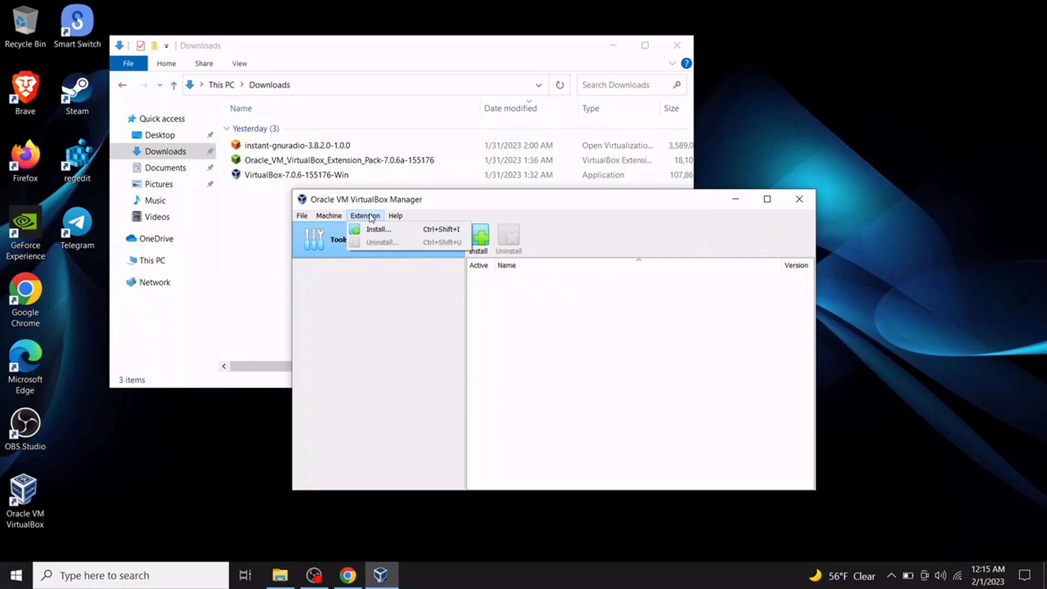
click(369, 228)
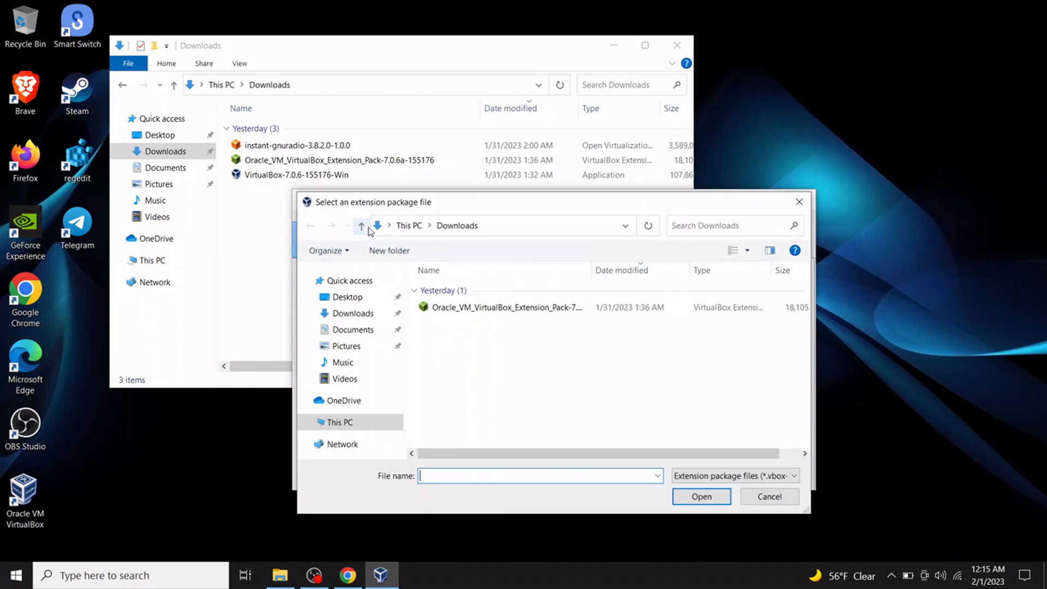
click(364, 313)
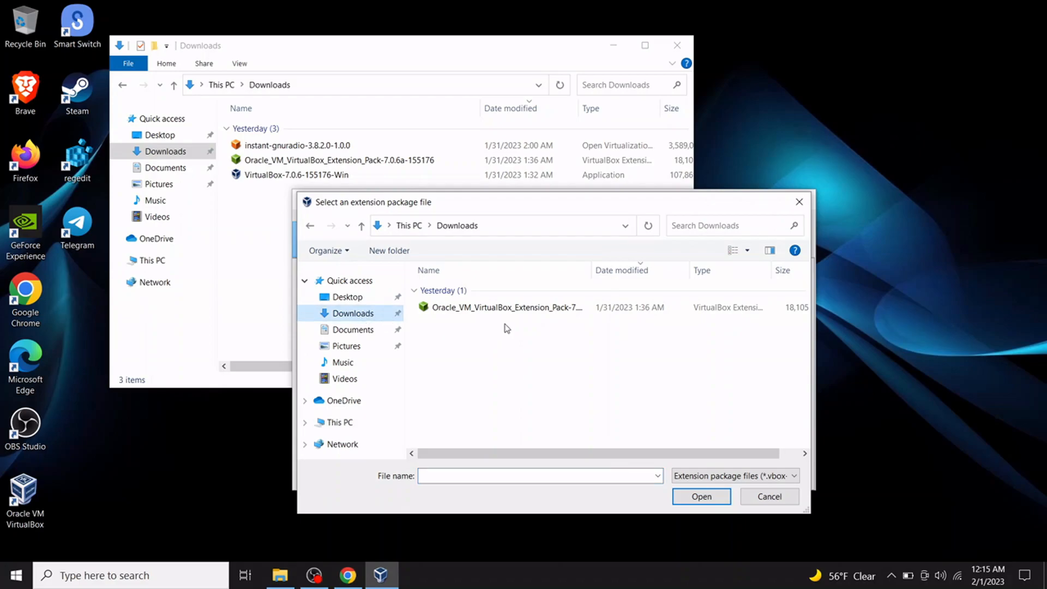
click(525, 311)
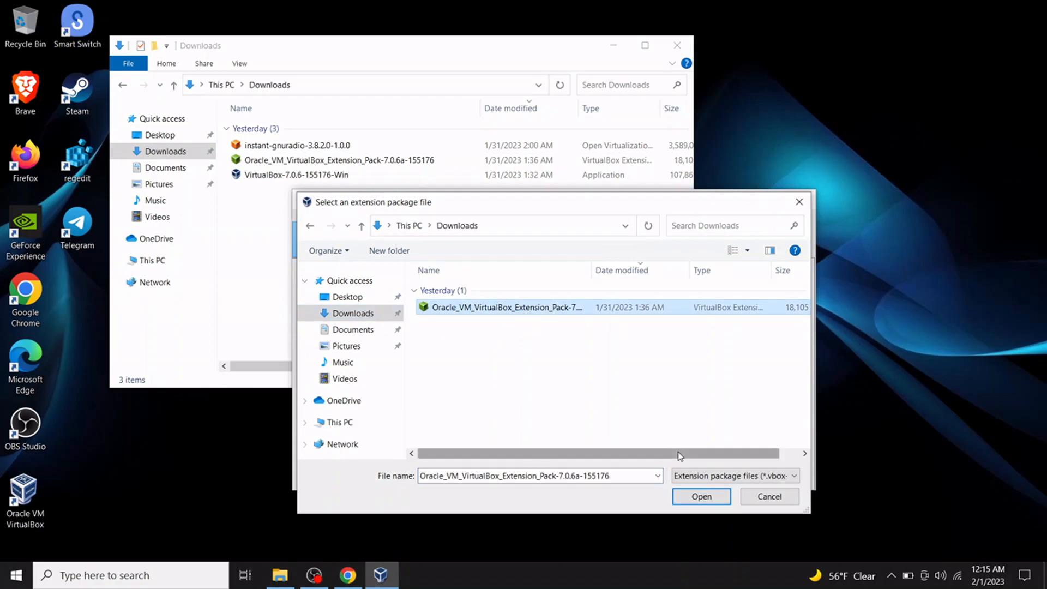
click(703, 500)
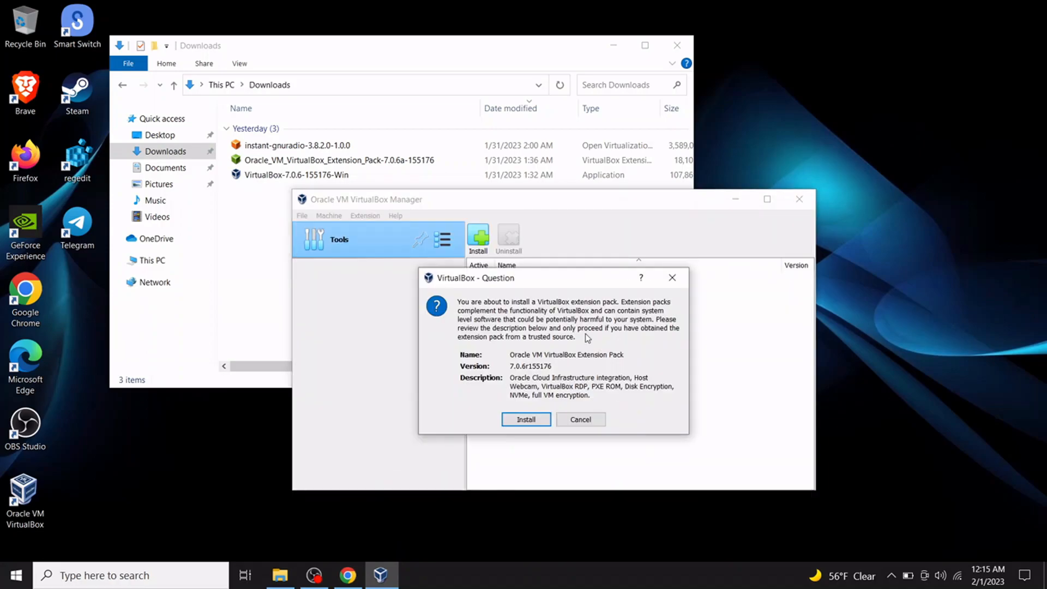
Install the Extension Pack, accepting its license, then minimize the VirtualBox Manager.
click(527, 420)
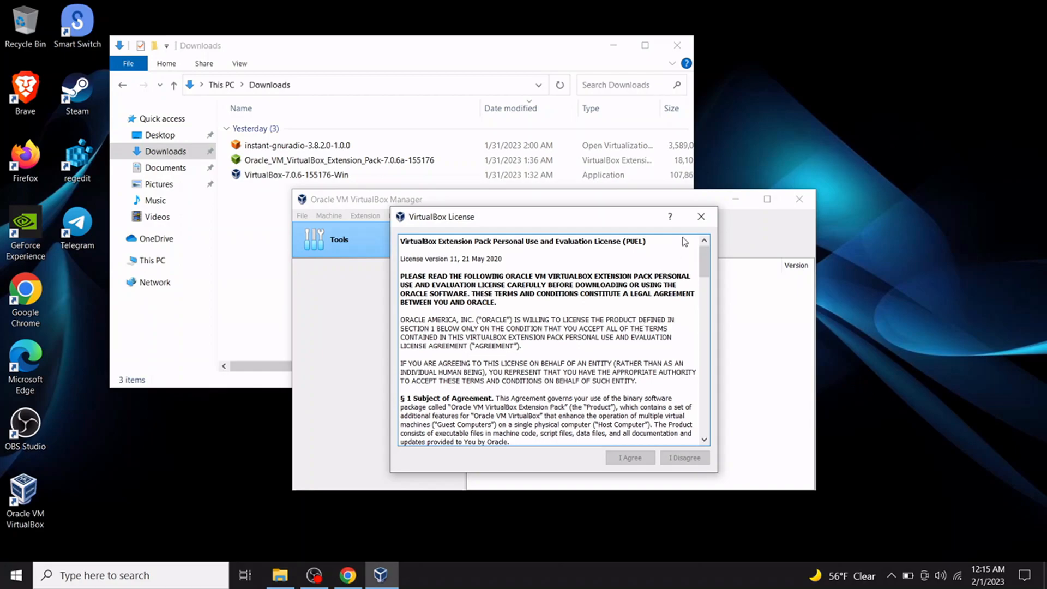
drag(705, 262, 708, 420)
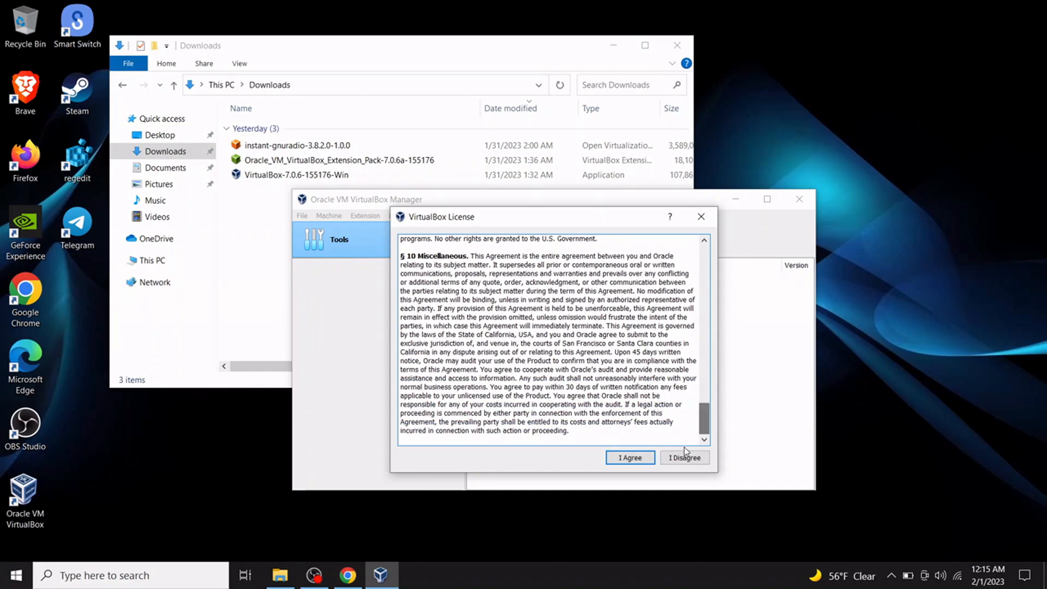
click(632, 459)
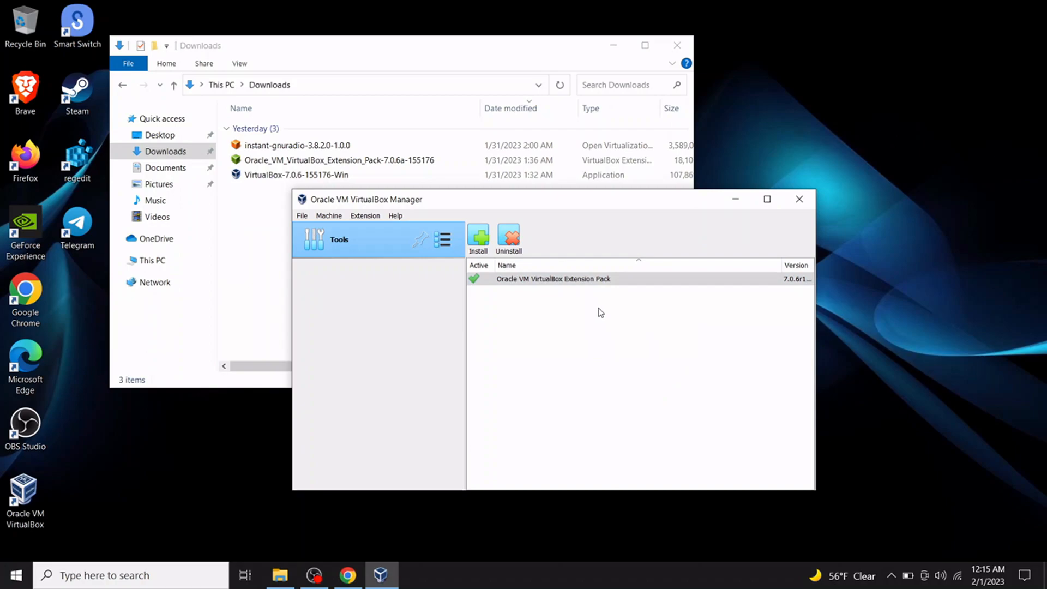
click(736, 201)
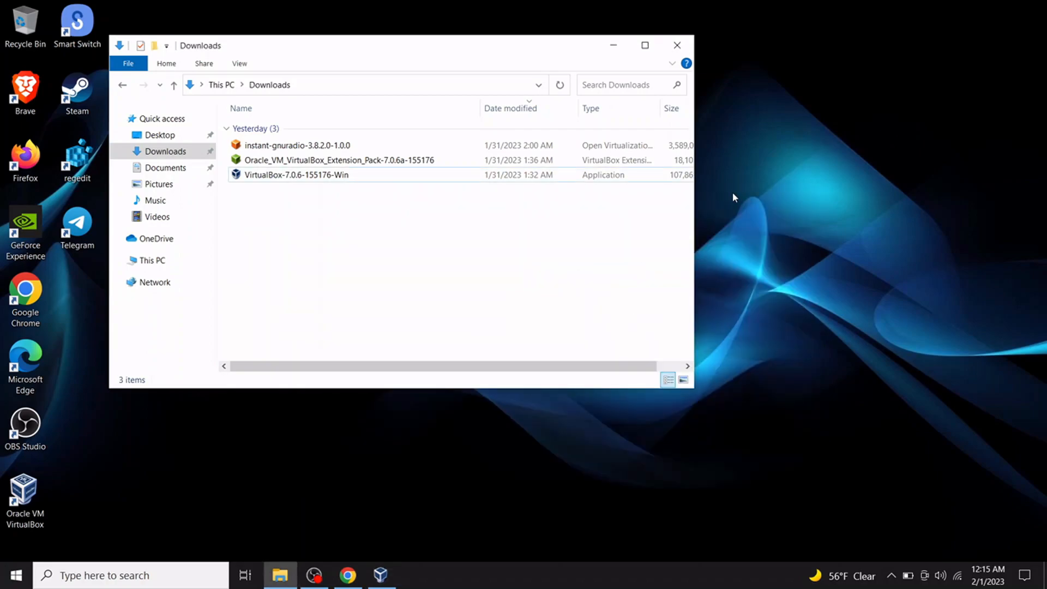
Minimize Downloads, reopen Chrome maximized, and search for 'gnuradio virtualbox'.
click(613, 47)
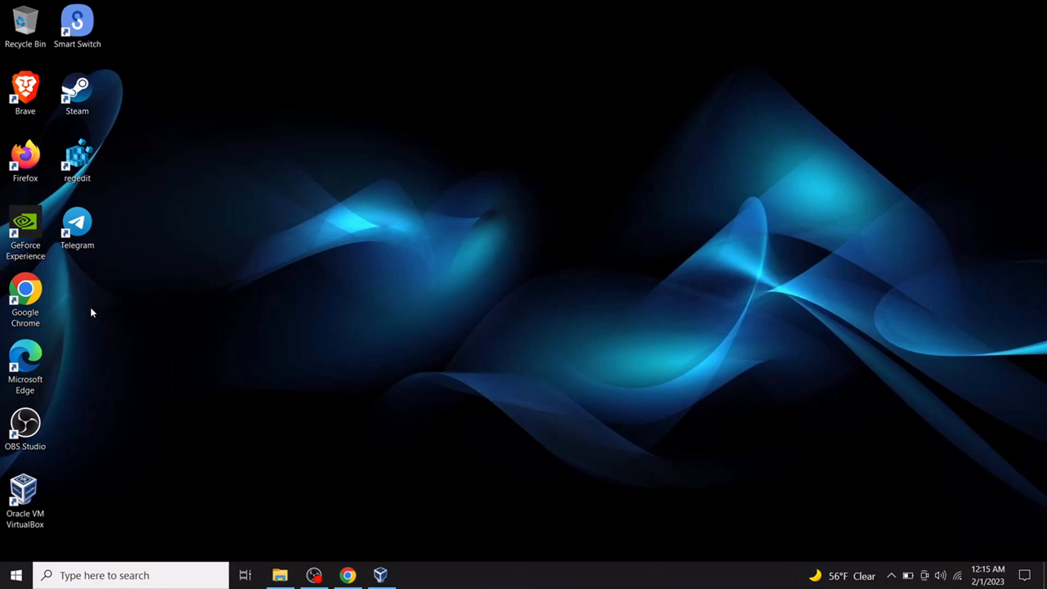
double_click(25, 295)
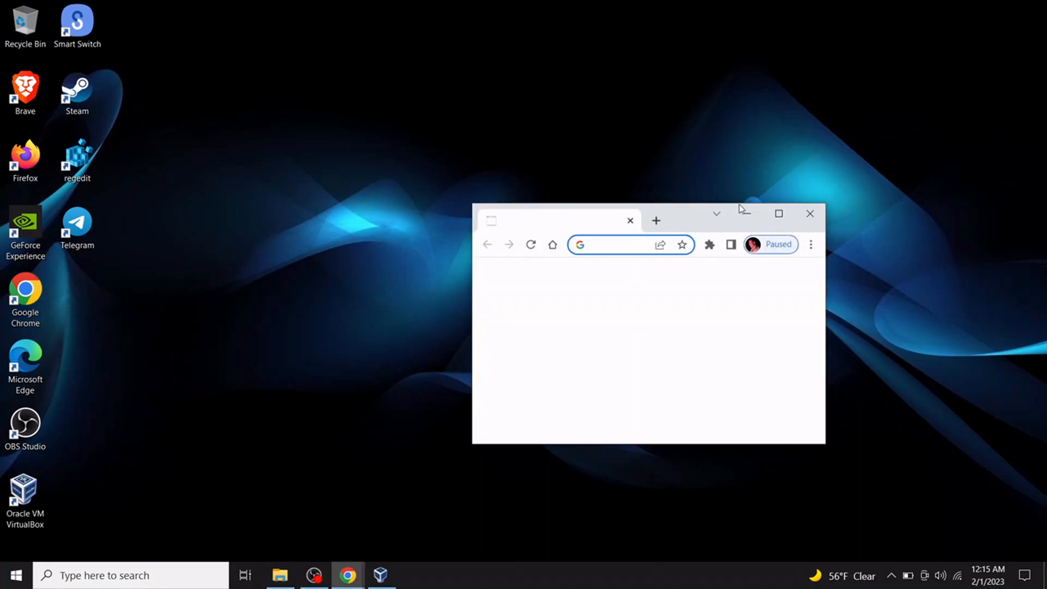
click(780, 214)
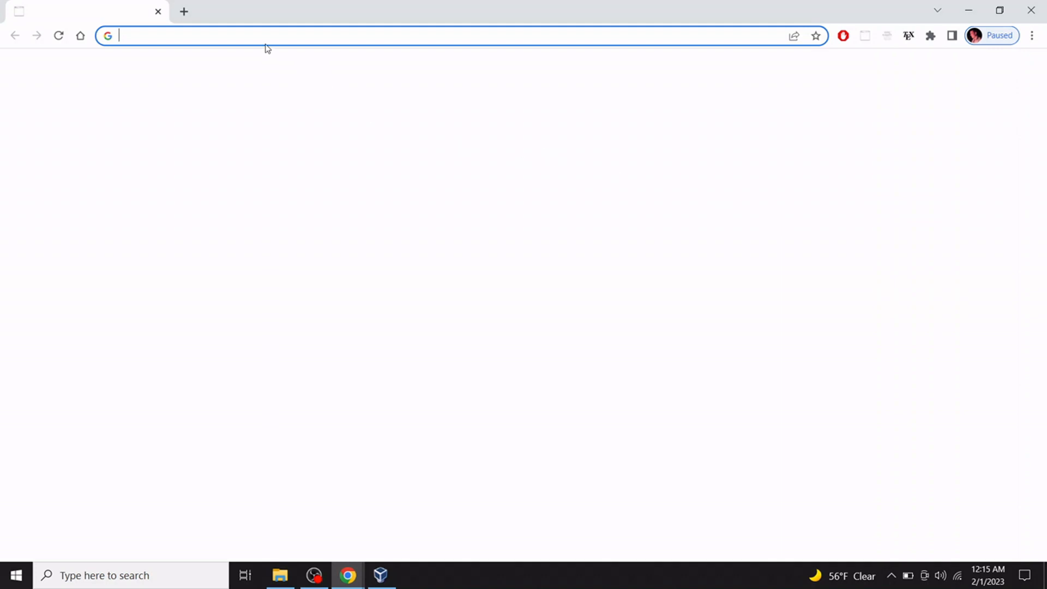
click(265, 40)
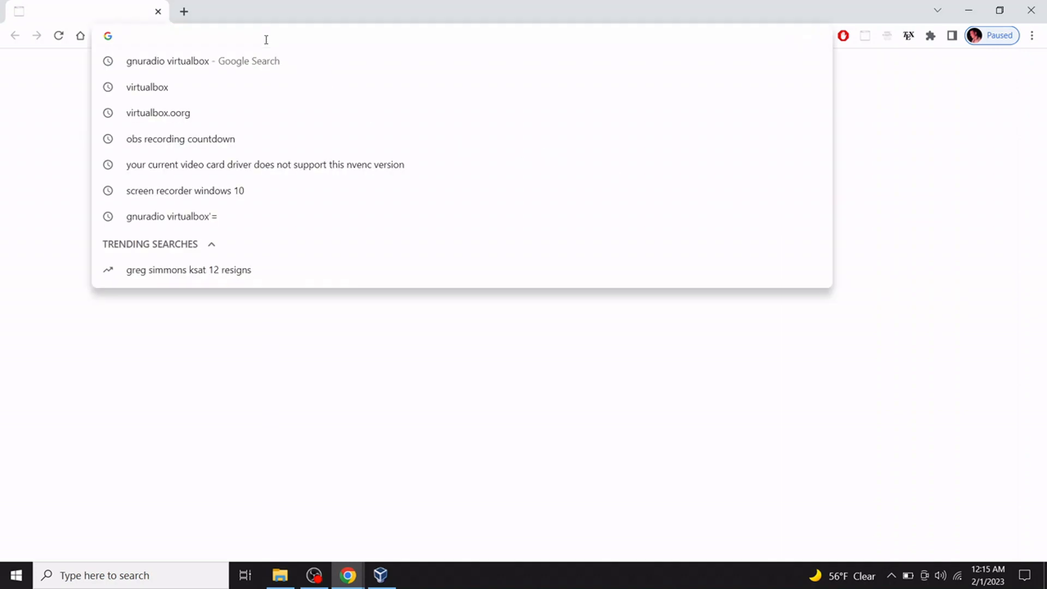
text(gnur)
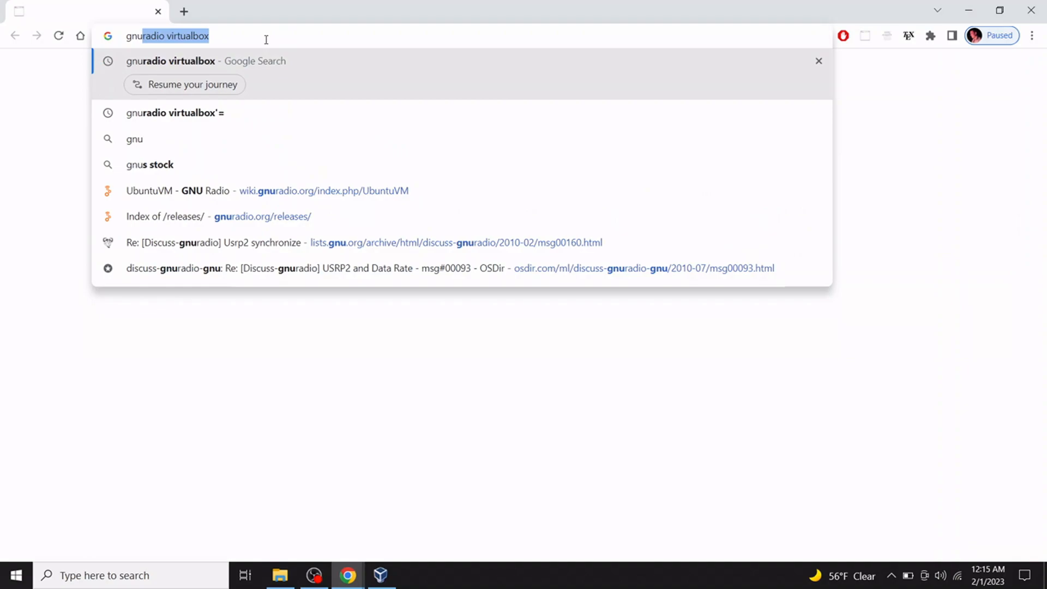
text(adio )
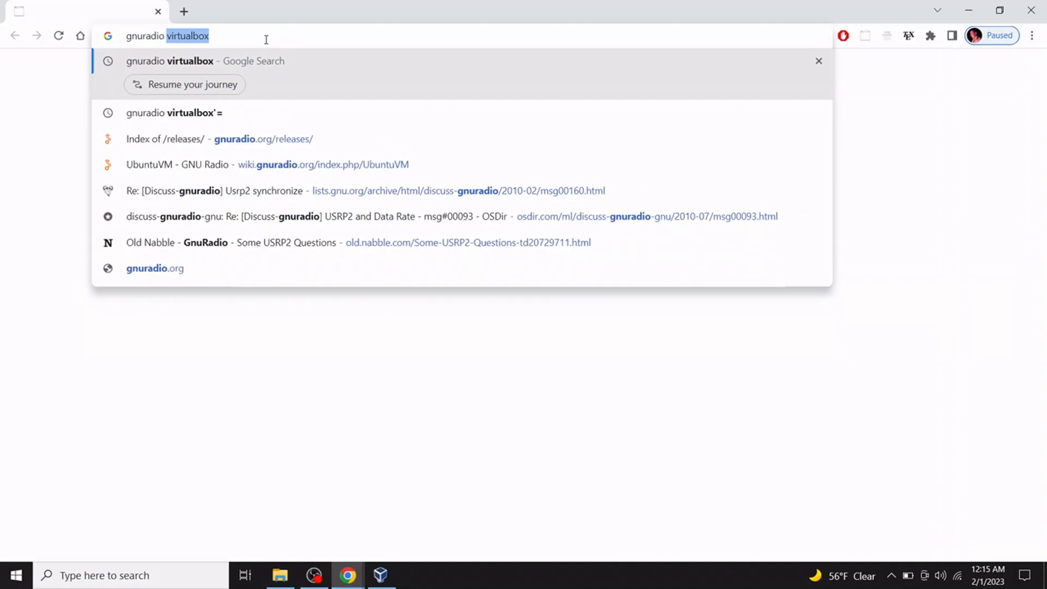
text(virt)
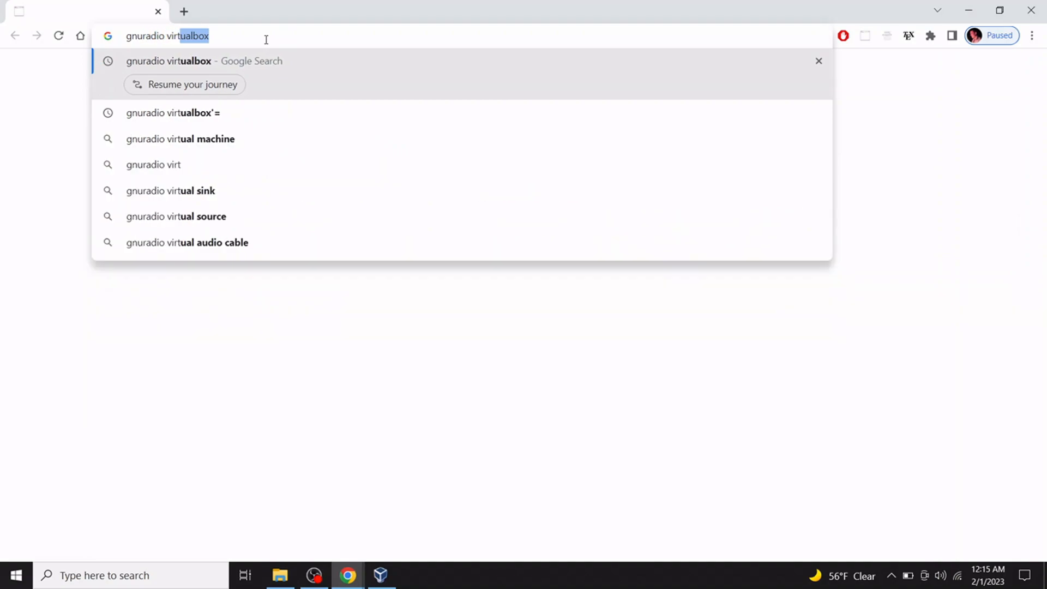
text(ualbox)
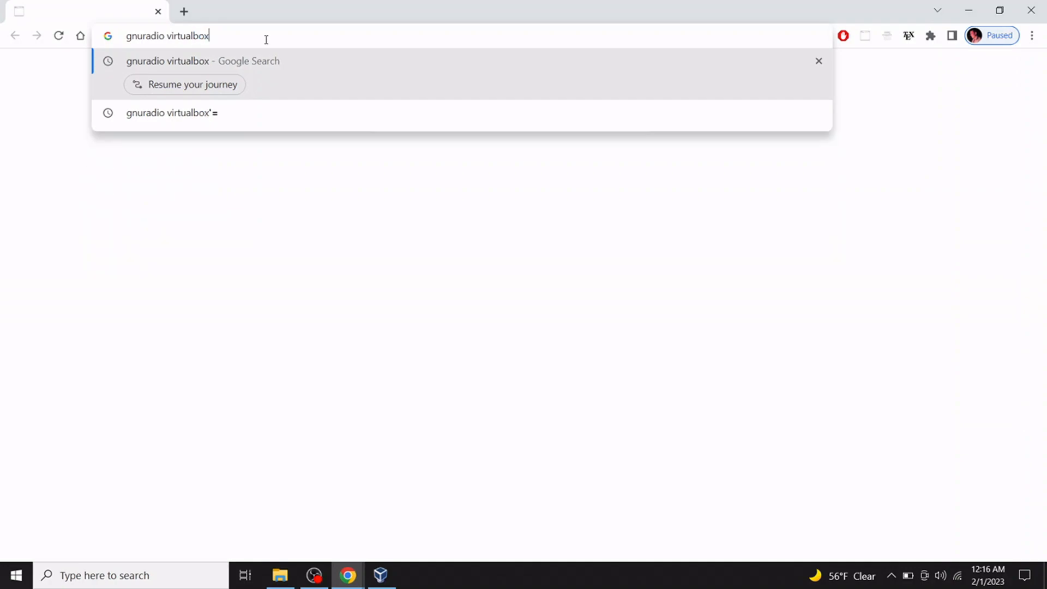
key(Return)
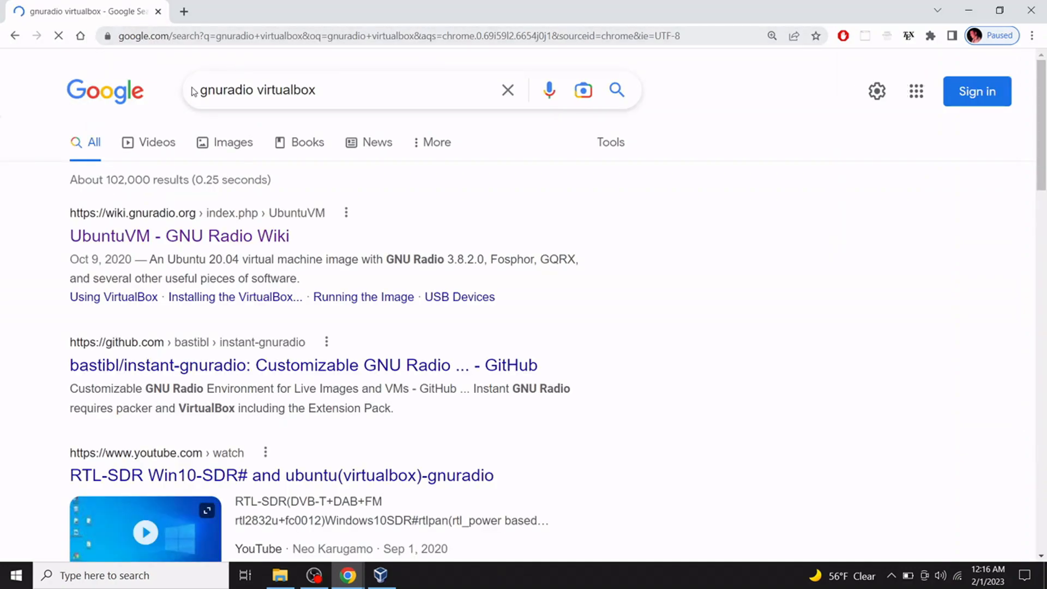
Follow the UbuntuVM - GNU Radio Wiki result to the gnuradio.org releases page.
click(189, 243)
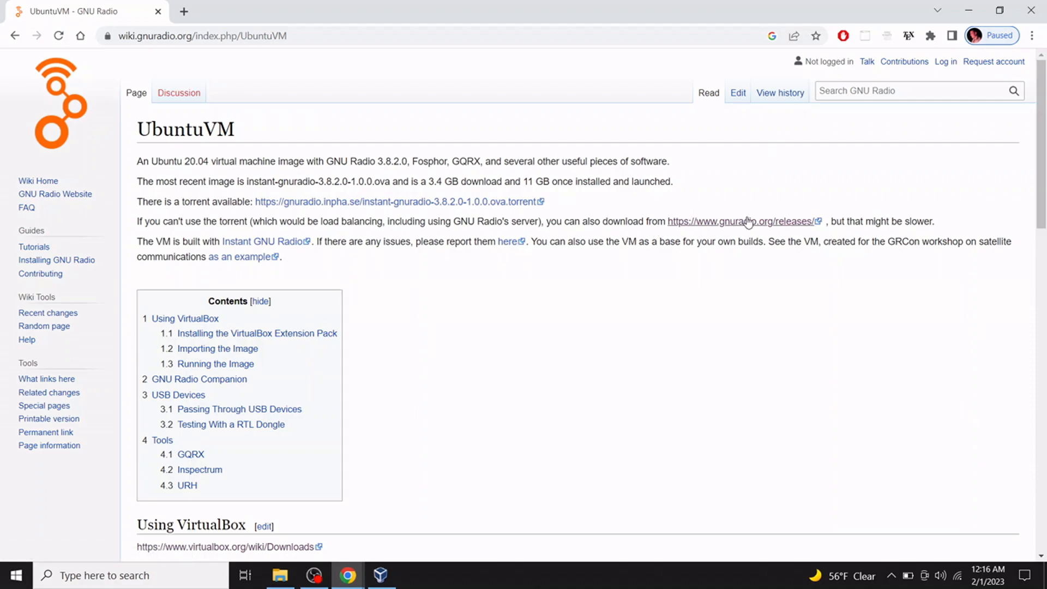
triple_click(653, 223)
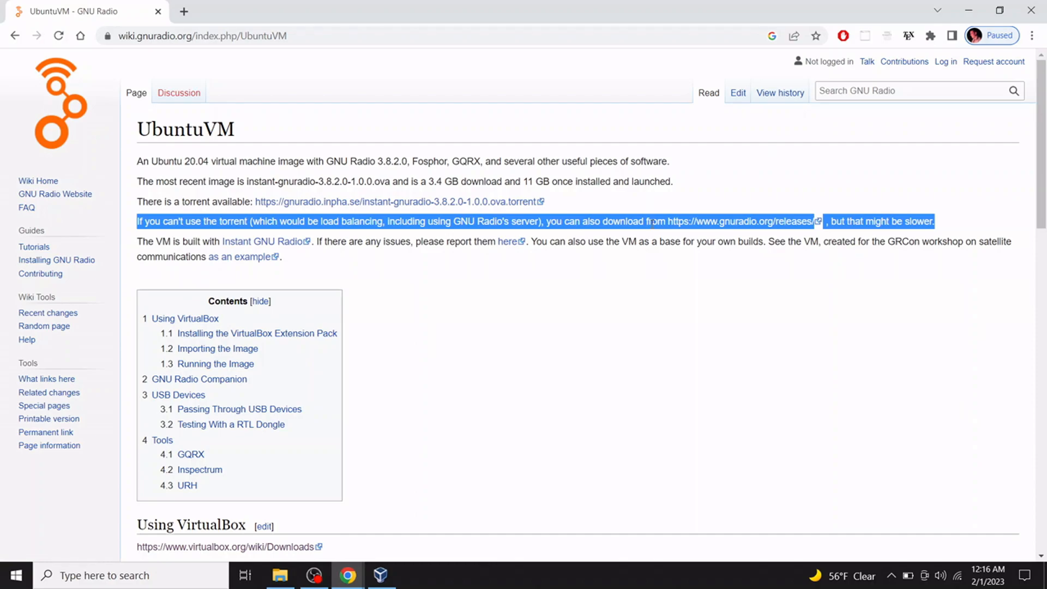
click(733, 179)
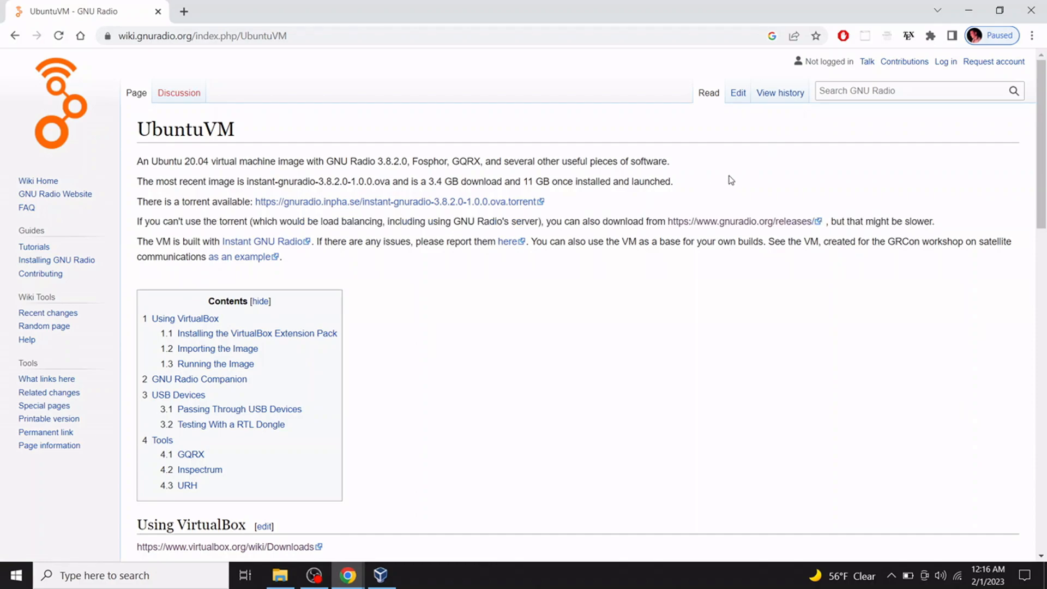
click(730, 222)
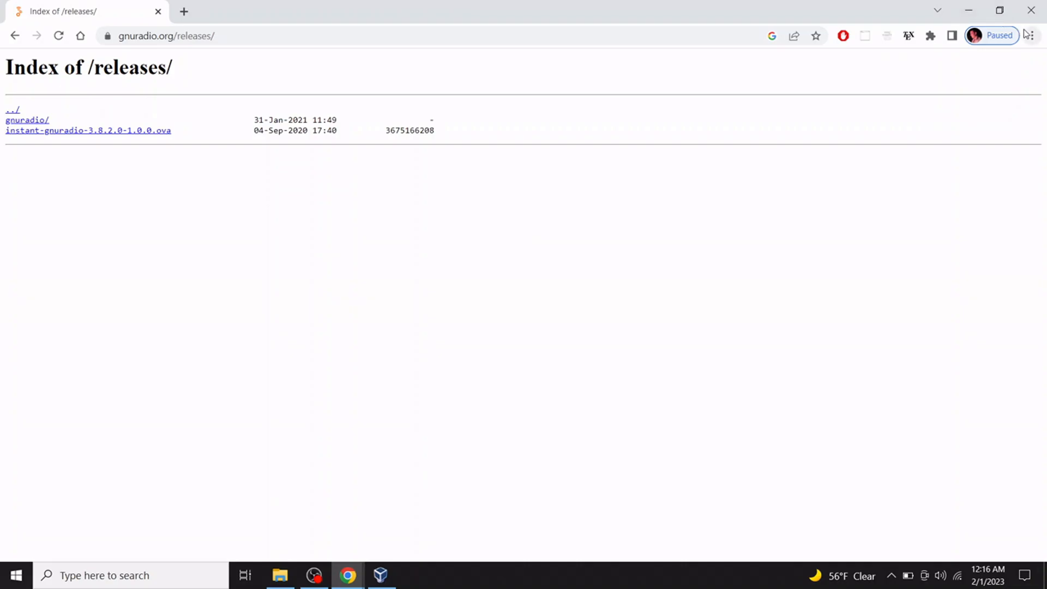
Close Chrome, restore VirtualBox Manager from the taskbar, and show its File menu.
click(1031, 10)
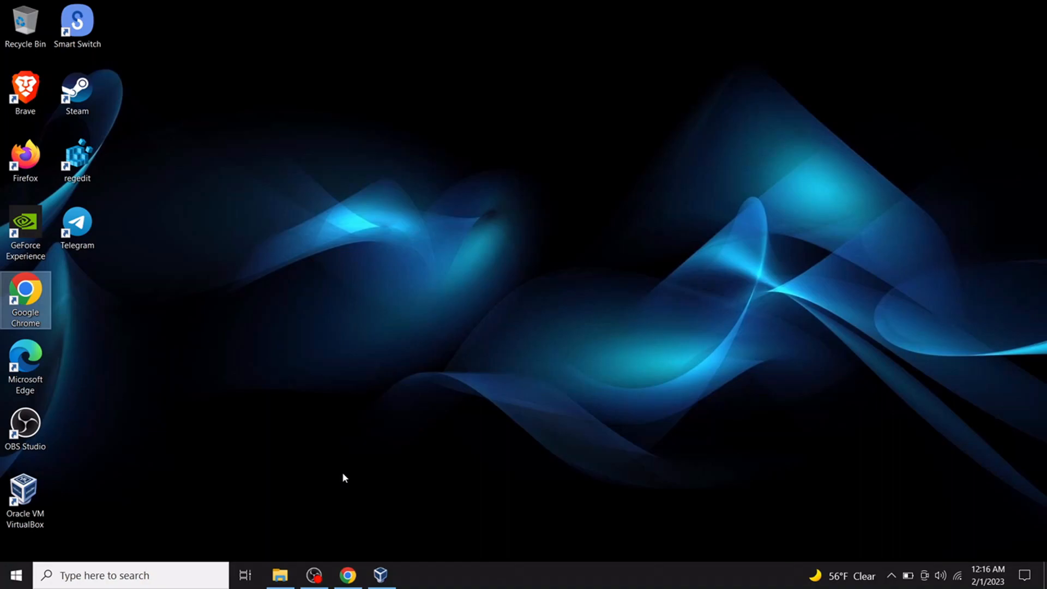
click(383, 573)
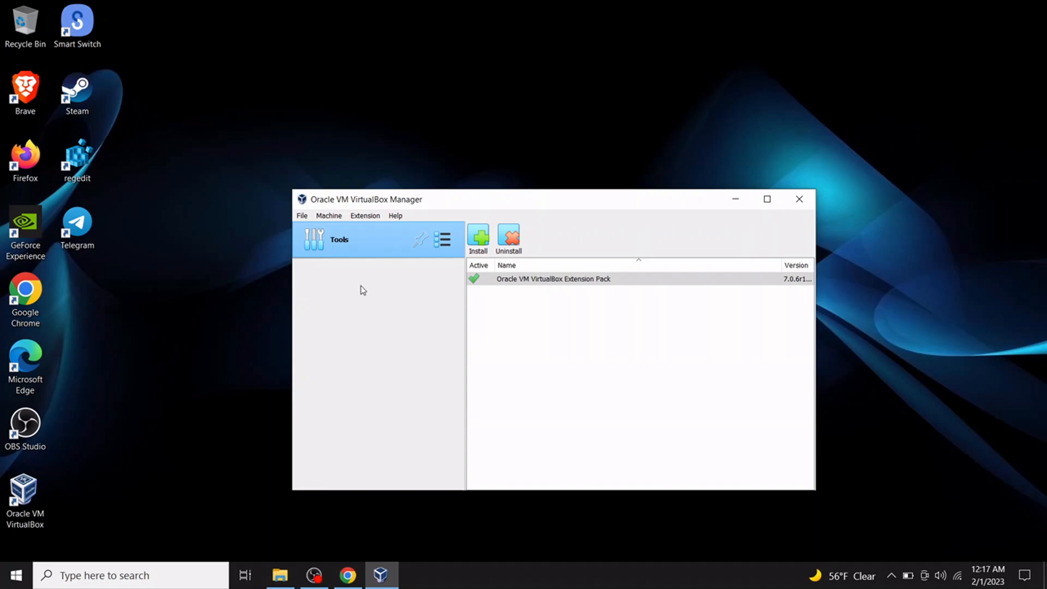
click(303, 216)
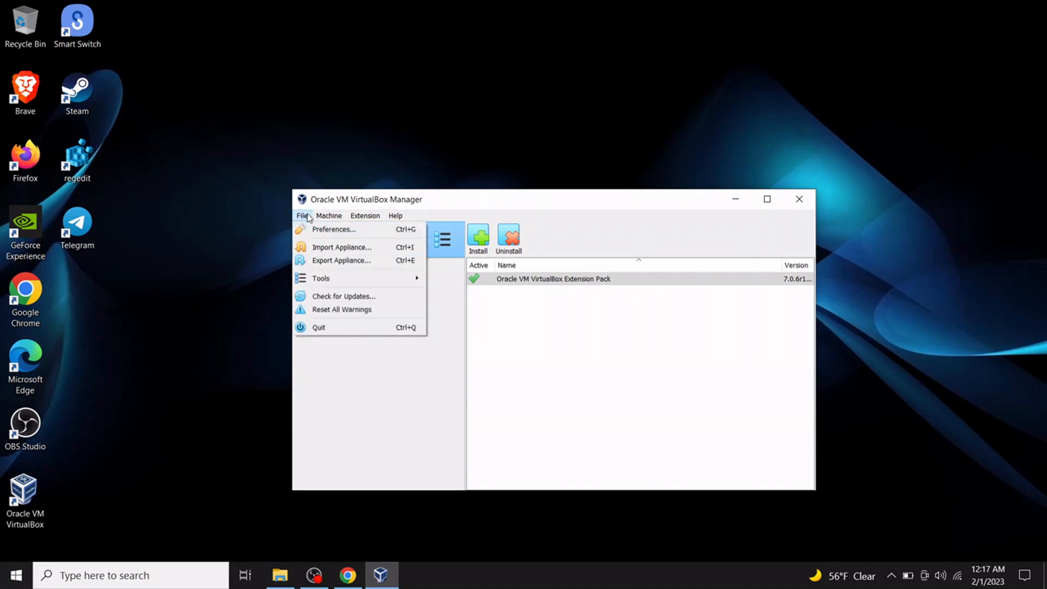
Import instant-gnuradio-3.8.2.0-1.0.0.ova from Downloads with its suggested 4 CPUs and 4096 MB RAM.
click(316, 247)
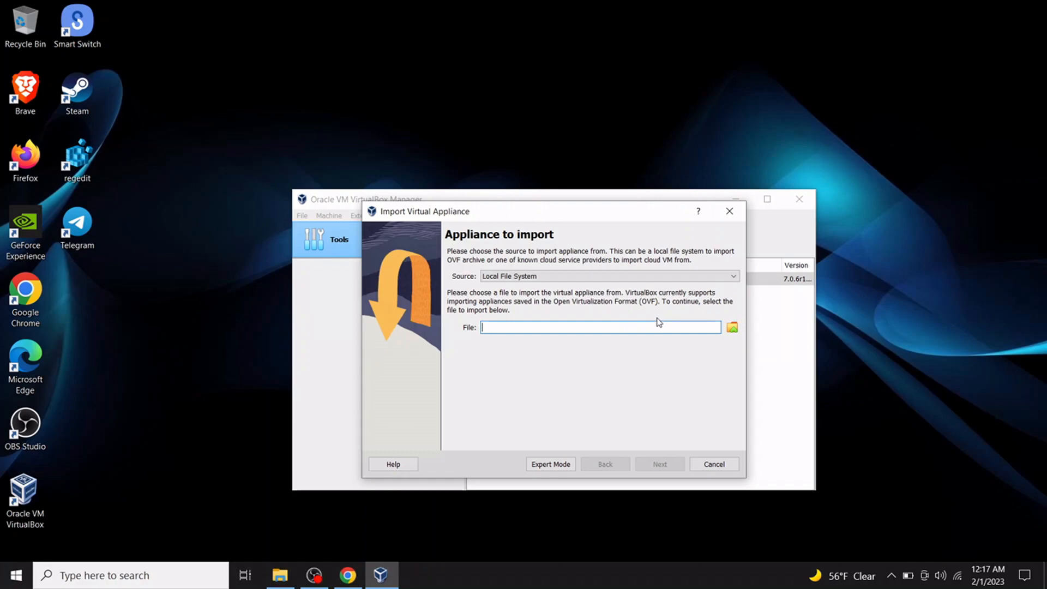
click(732, 327)
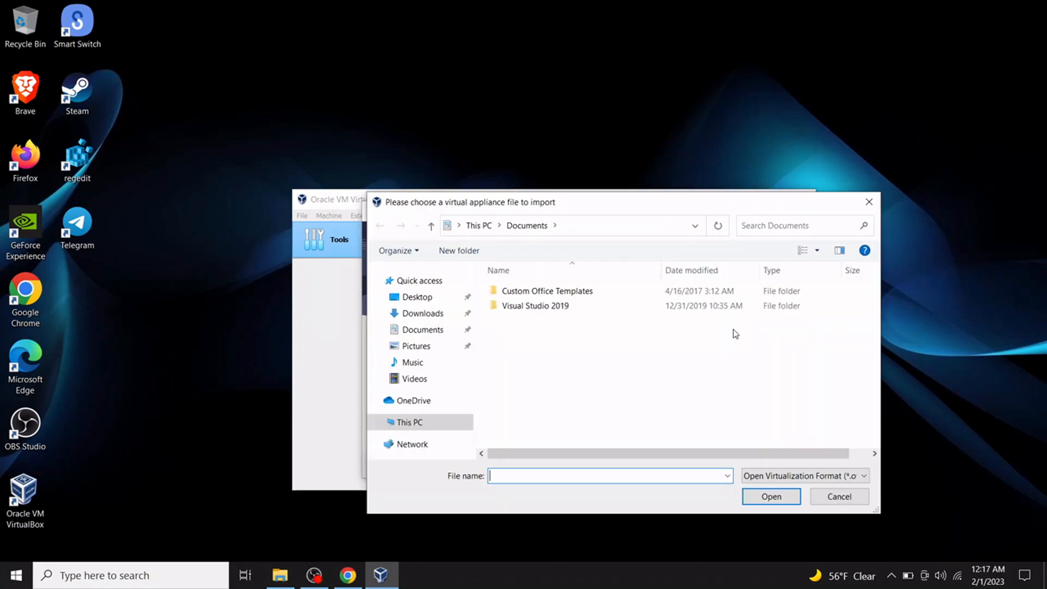
click(451, 322)
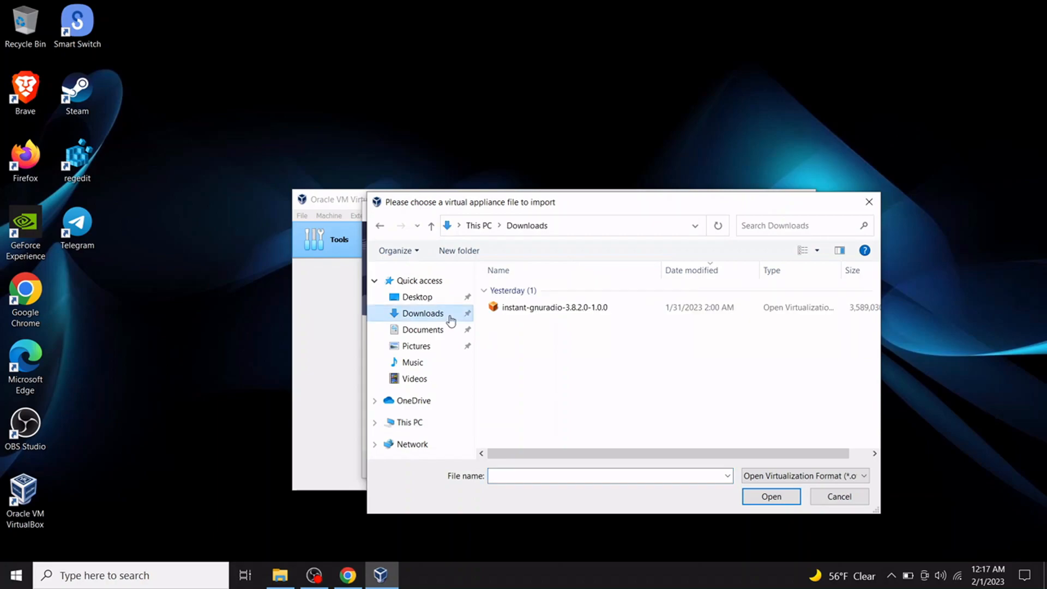
click(543, 312)
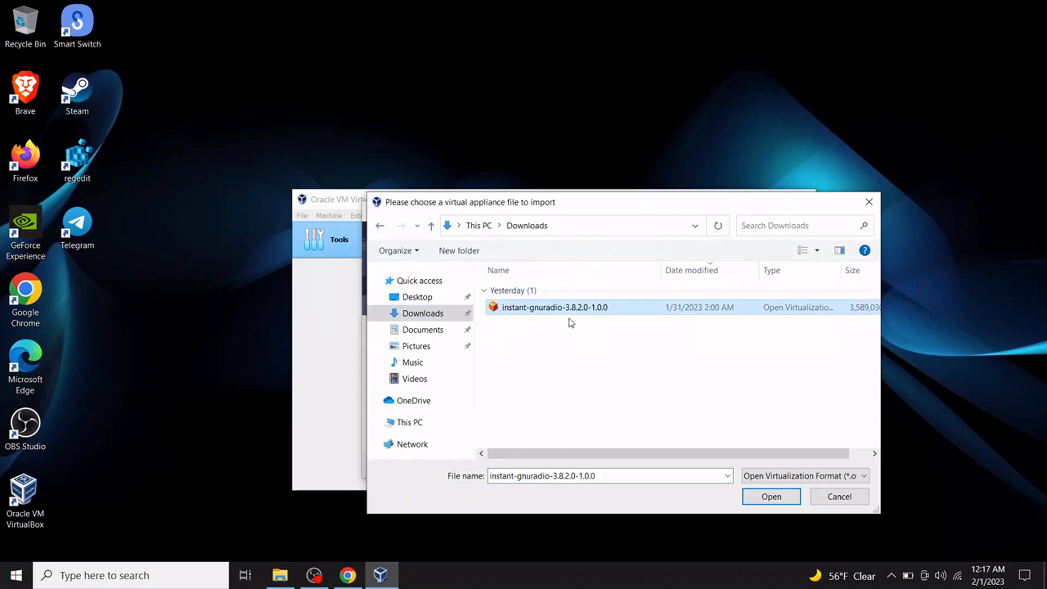
click(762, 494)
click(667, 463)
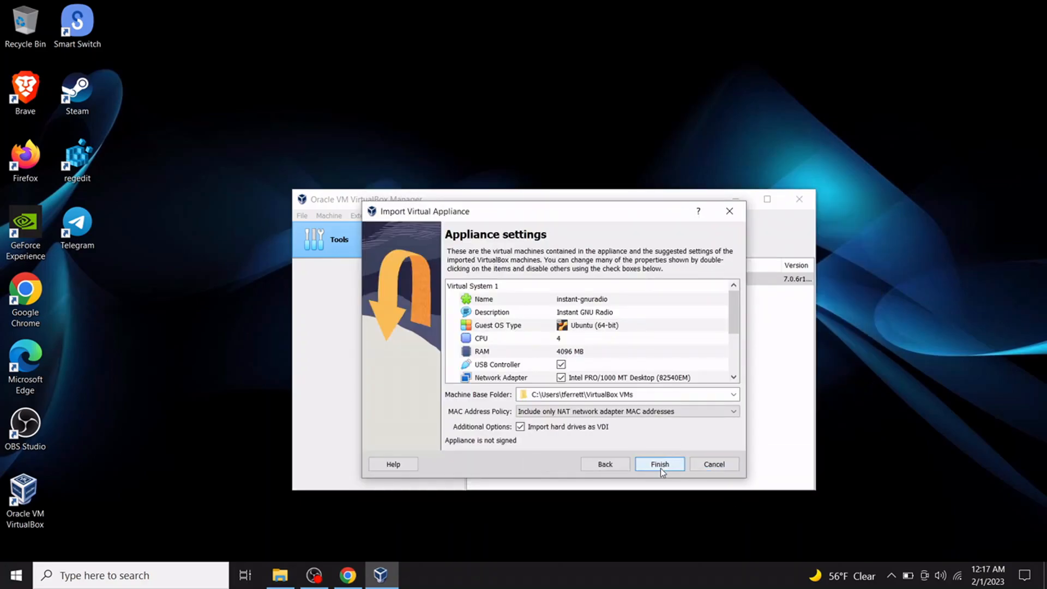
click(666, 464)
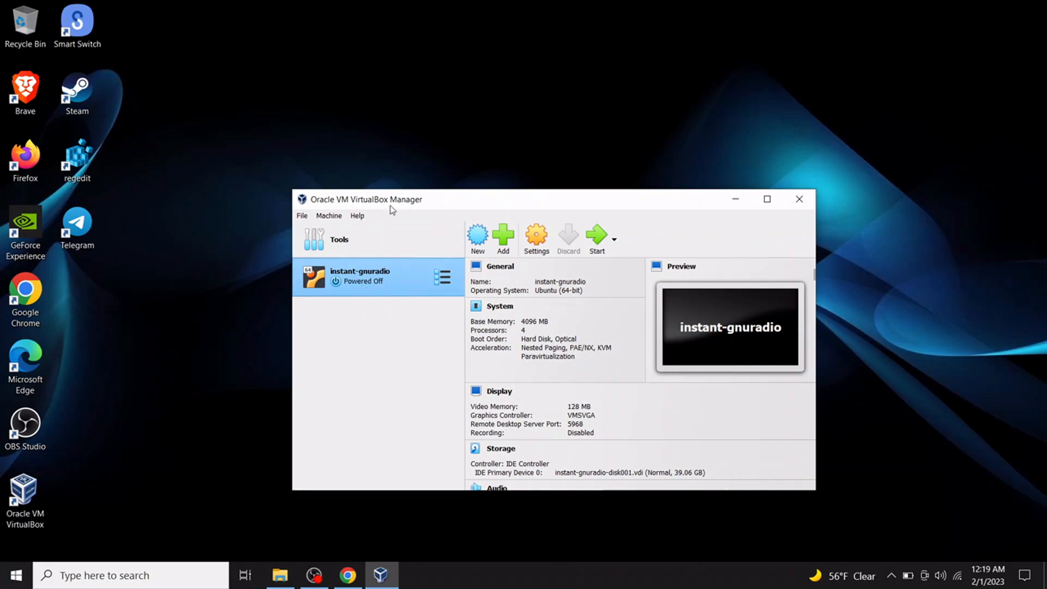
Start the instant-gnuradio VM, move its window toward screen centre, and click into the booting display.
double_click(351, 288)
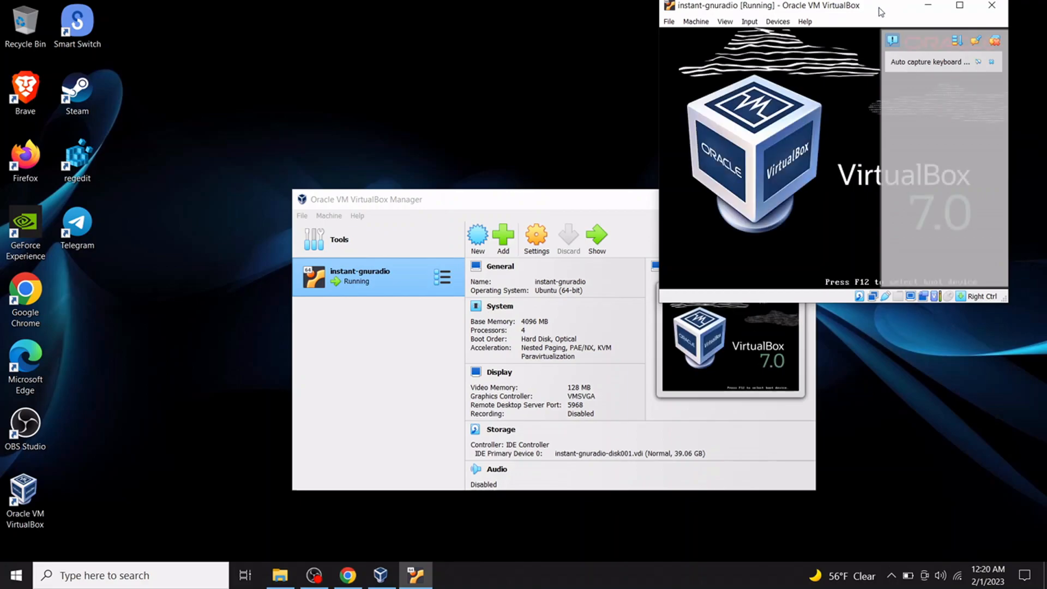
drag(882, 12, 764, 130)
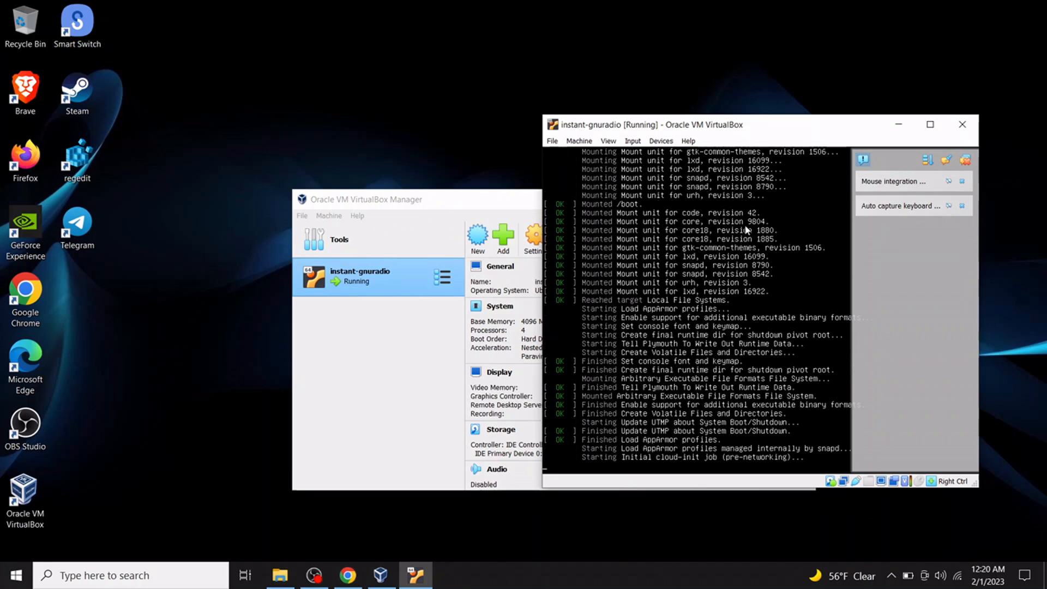
click(747, 229)
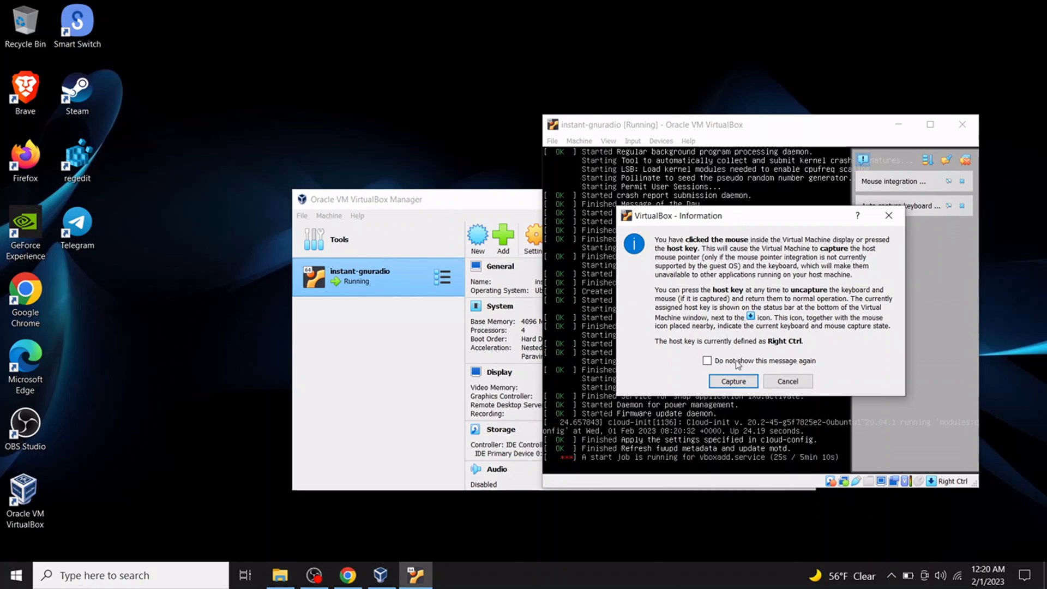
Let the VM capture keyboard and mouse, then dismiss the auto-capture and mouse-integration notices.
click(733, 382)
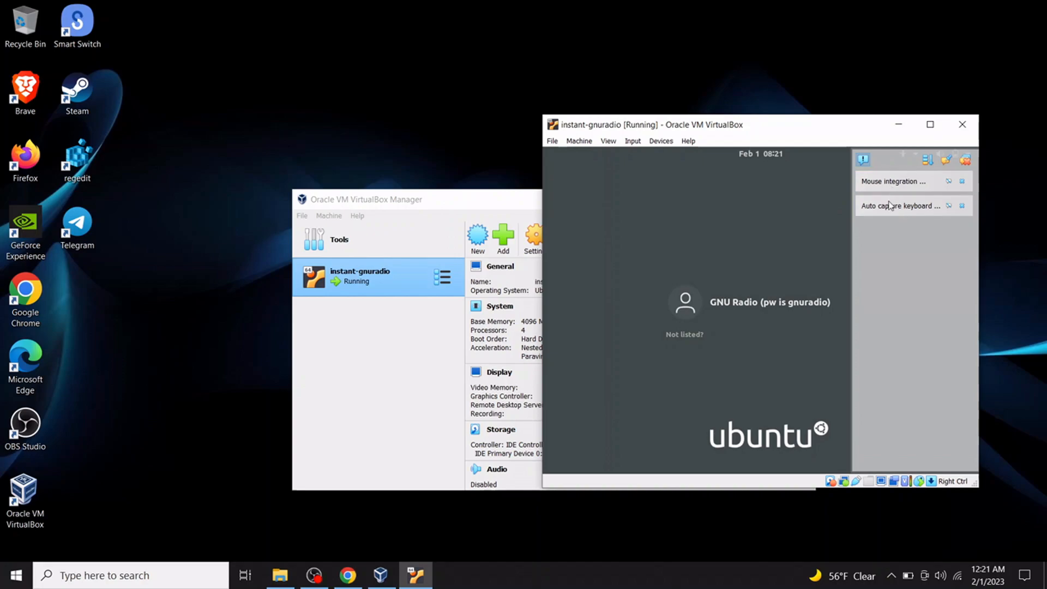
click(961, 206)
click(962, 181)
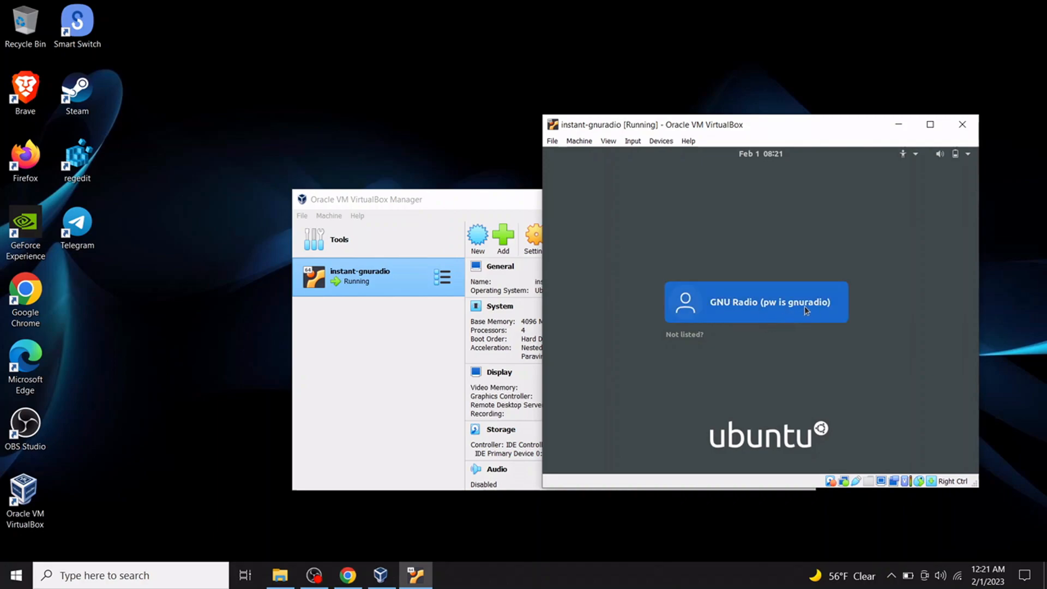
Log in as the GNU Radio user with the account password.
click(754, 315)
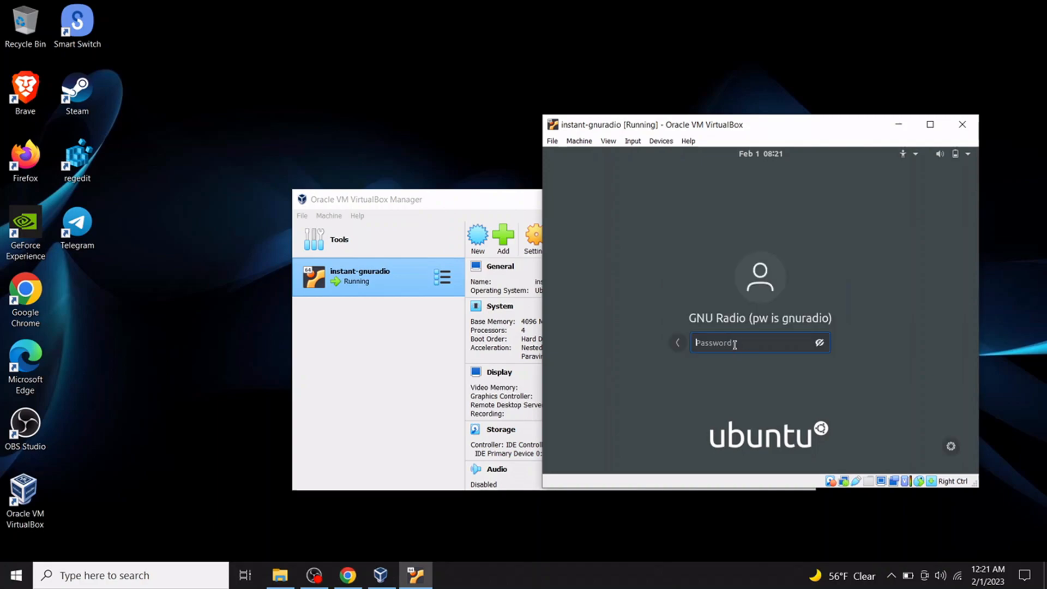
text(gnuraddio)
key(Return)
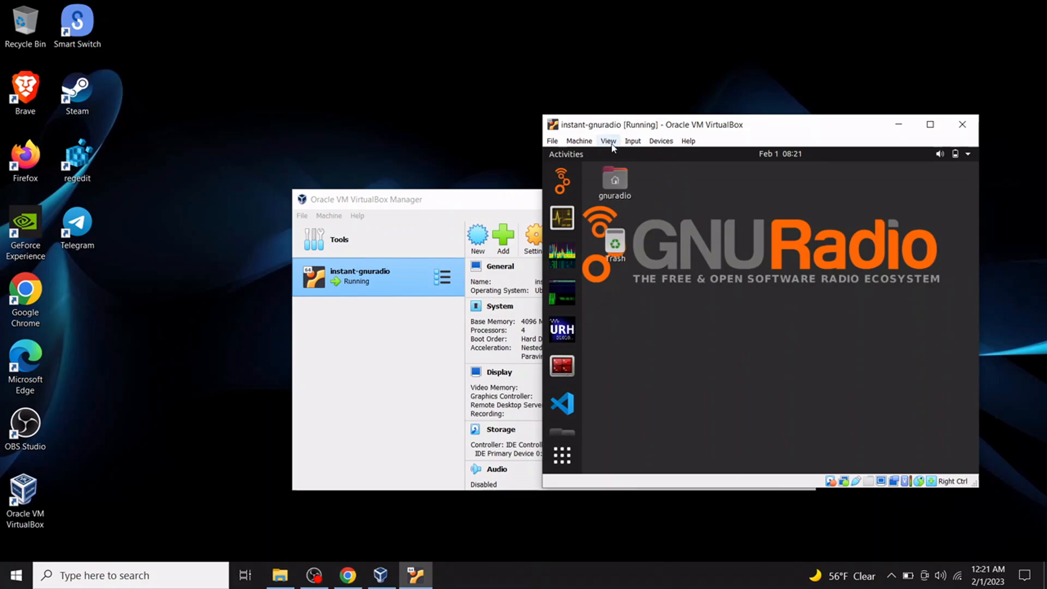
Switch the instant-gnuradio machine window to full-screen mode with Host+F and confirm.
click(611, 144)
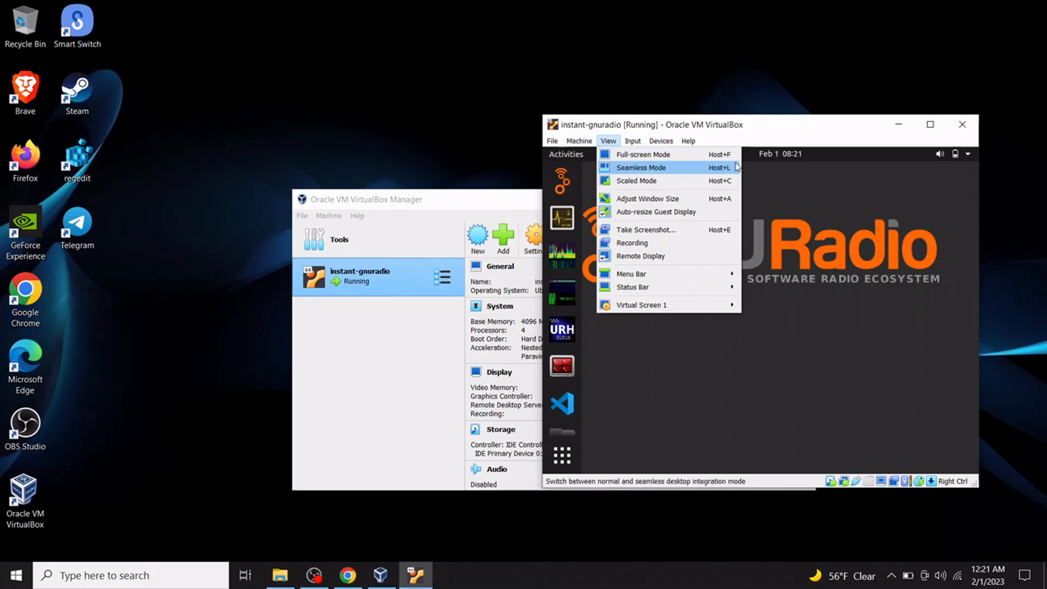
click(791, 248)
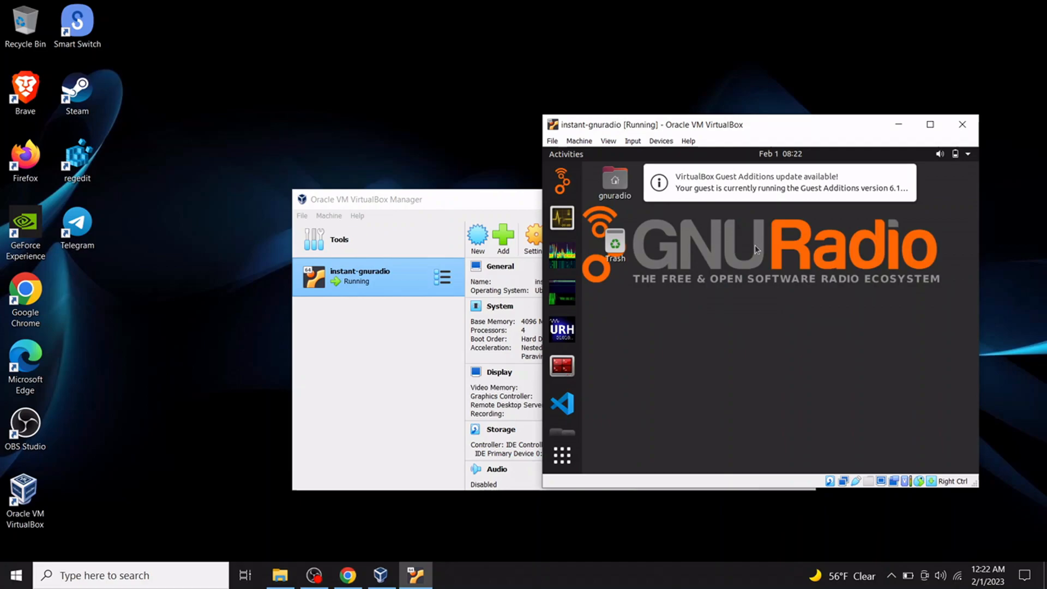
key(ctrl+f)
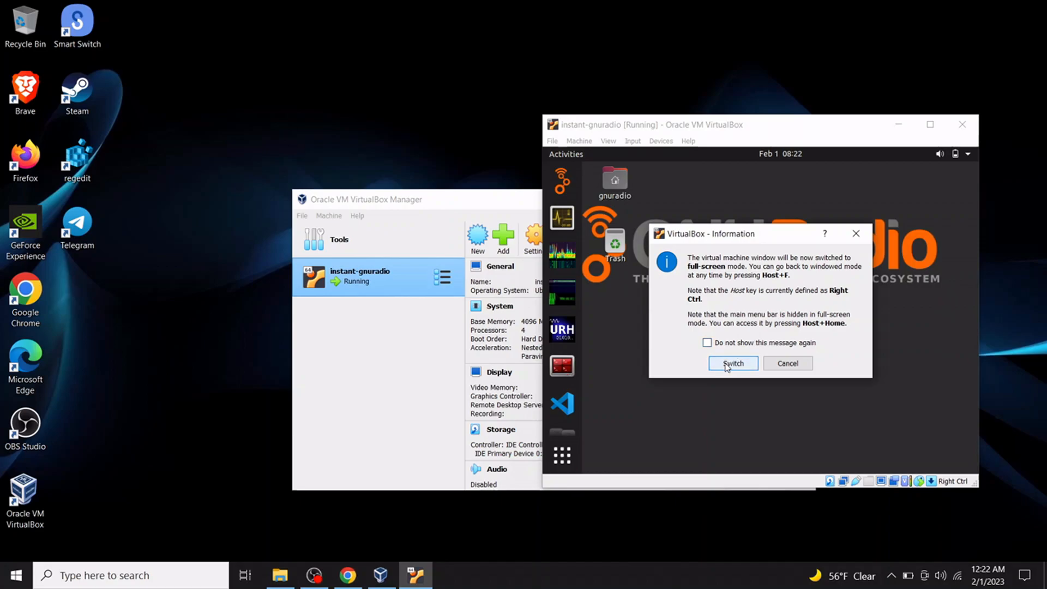
click(727, 364)
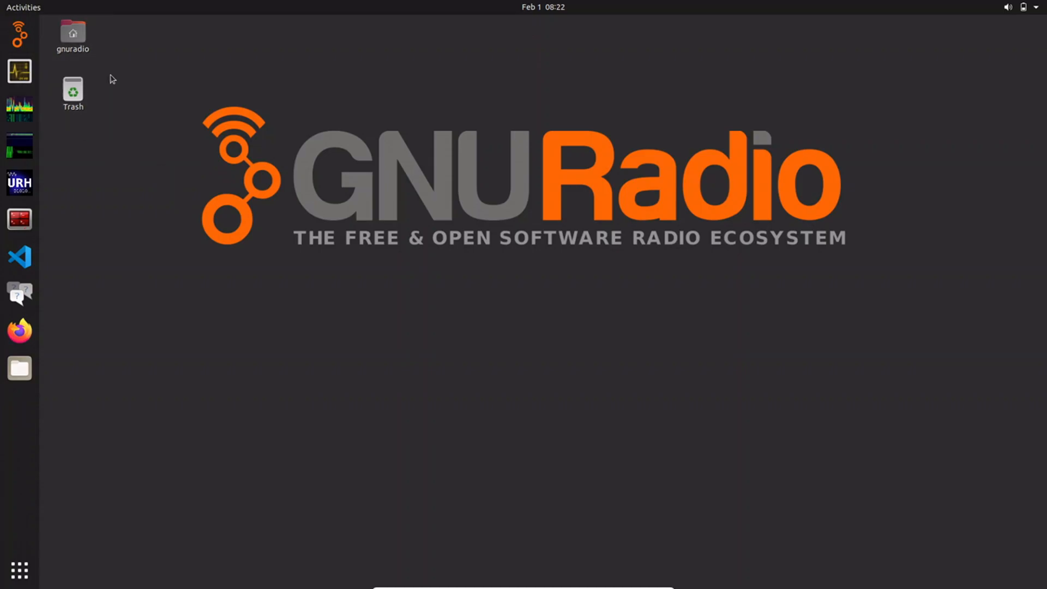
click(19, 34)
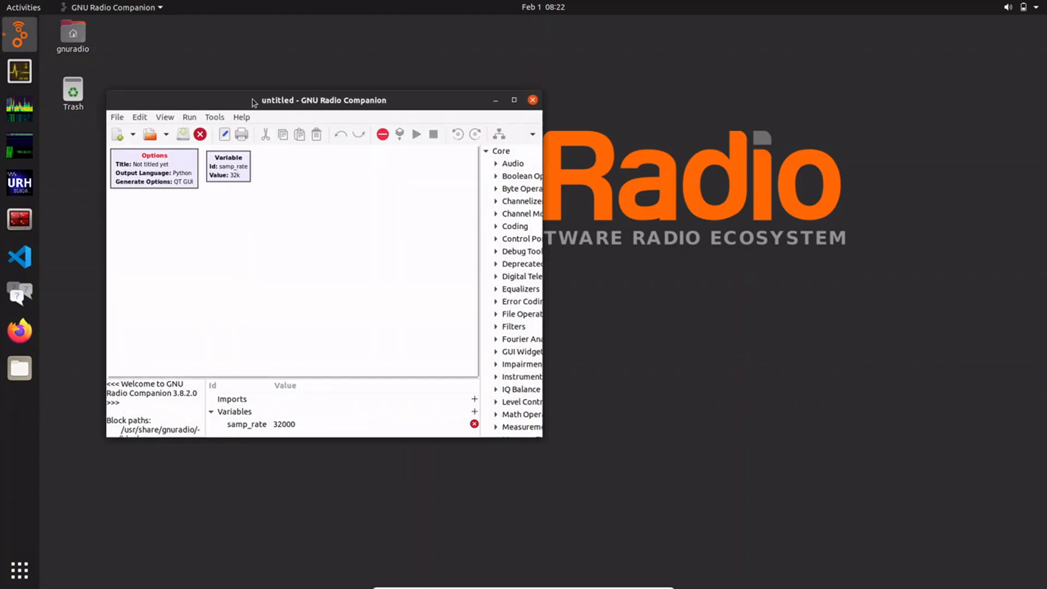
double_click(253, 103)
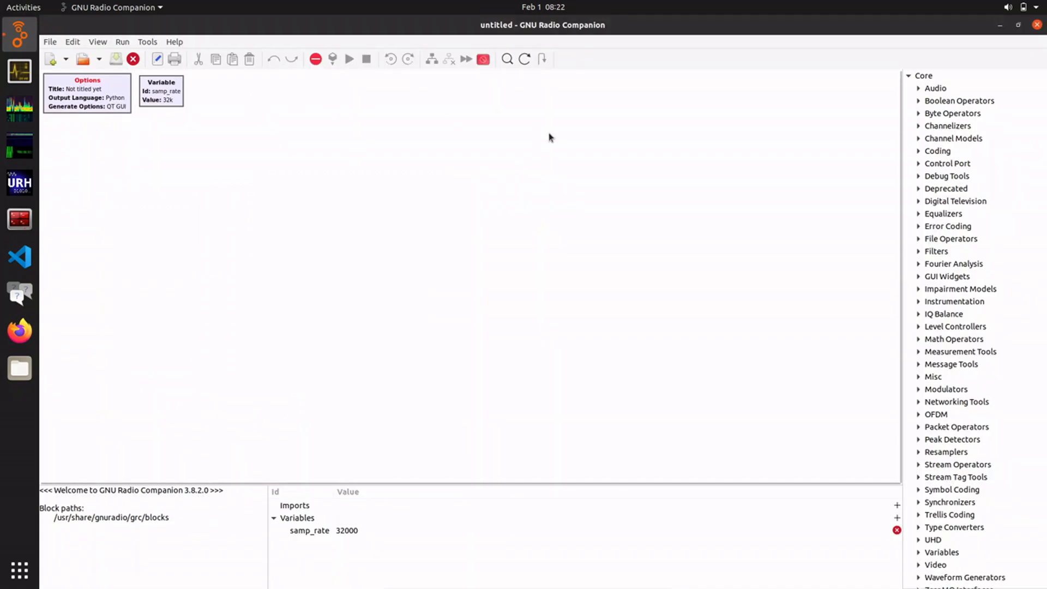
click(1038, 25)
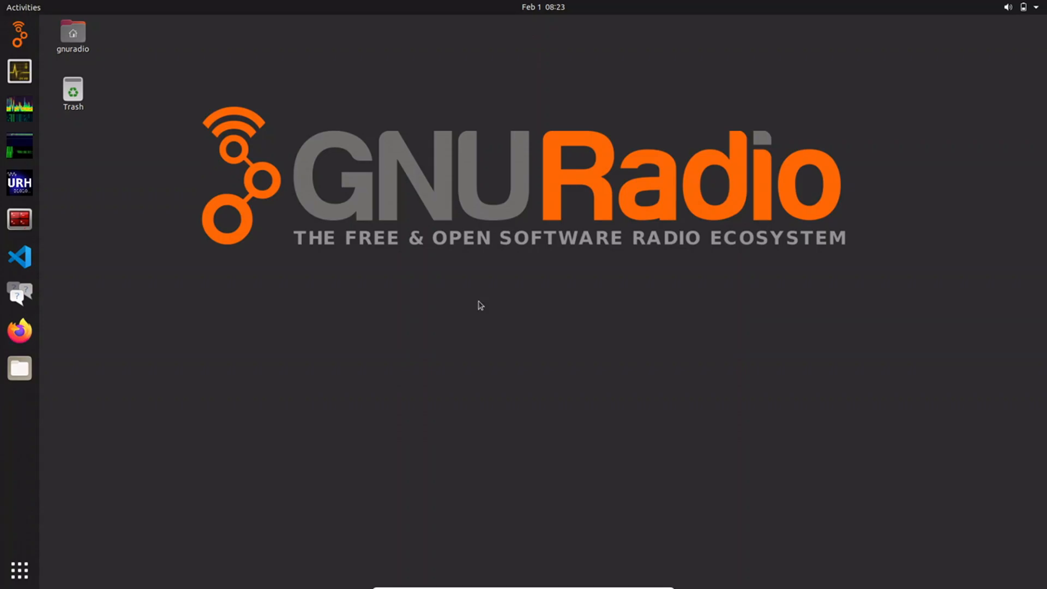
Leave full-screen from the display mode menu, returning the VM to windowed mode.
mouse_move(486, 582)
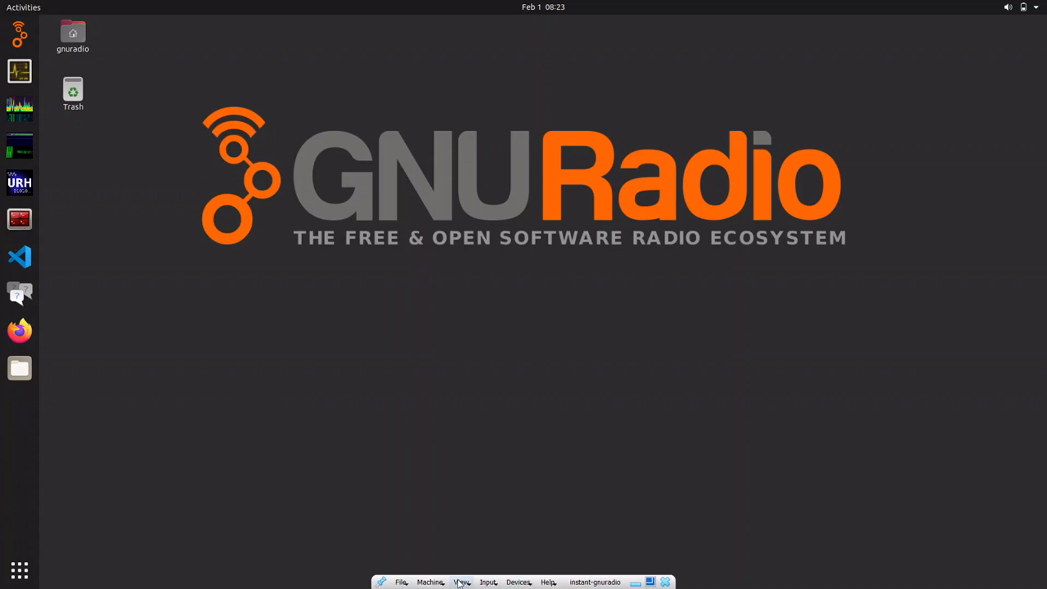
click(460, 582)
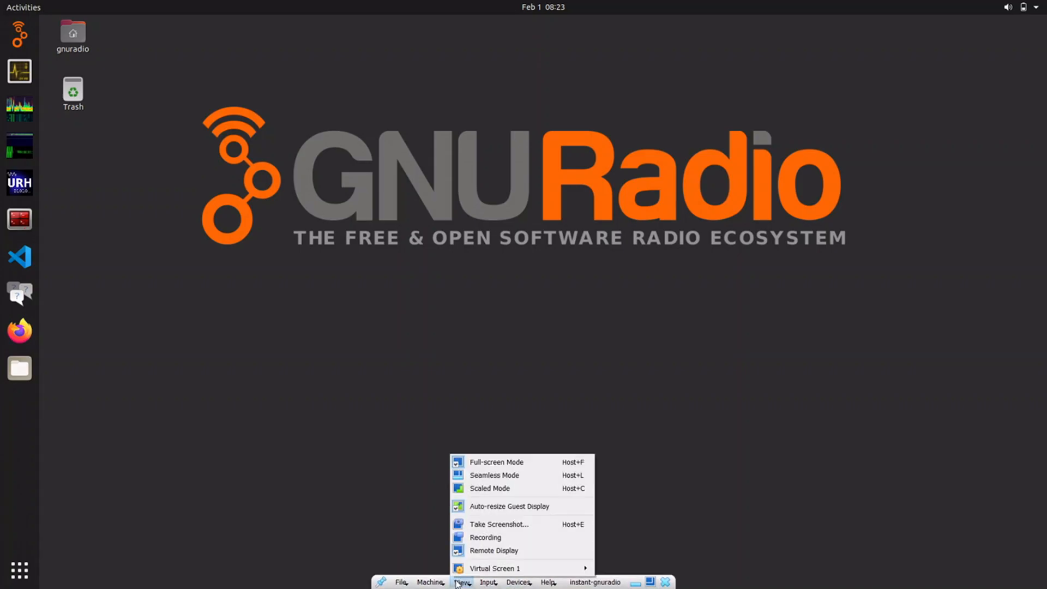
click(489, 463)
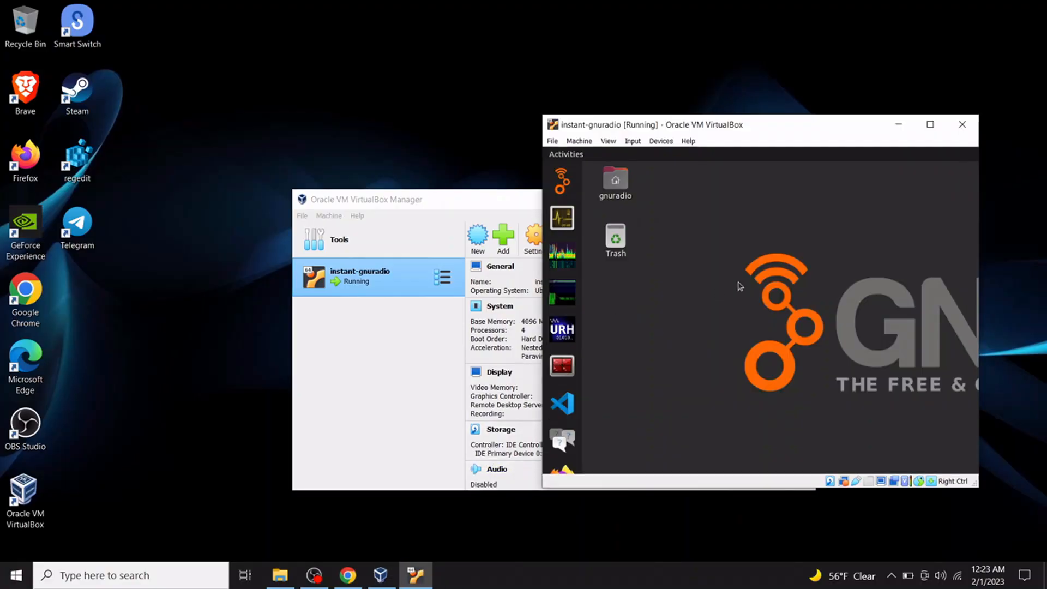
Toggle full-screen on and off again with Host+F, then refocus the host desktop.
key(ctrl+f)
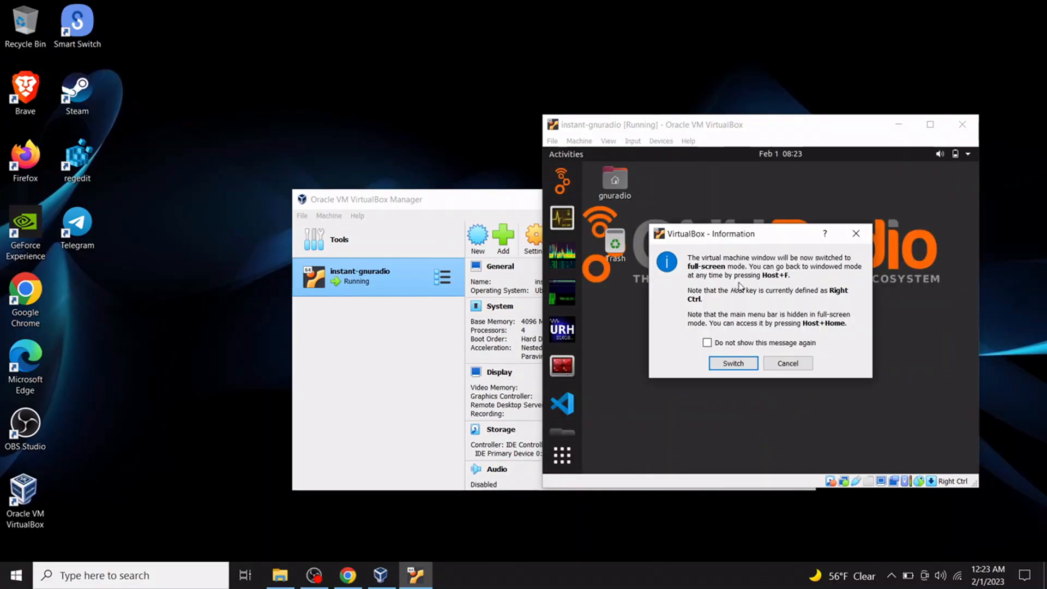
click(732, 364)
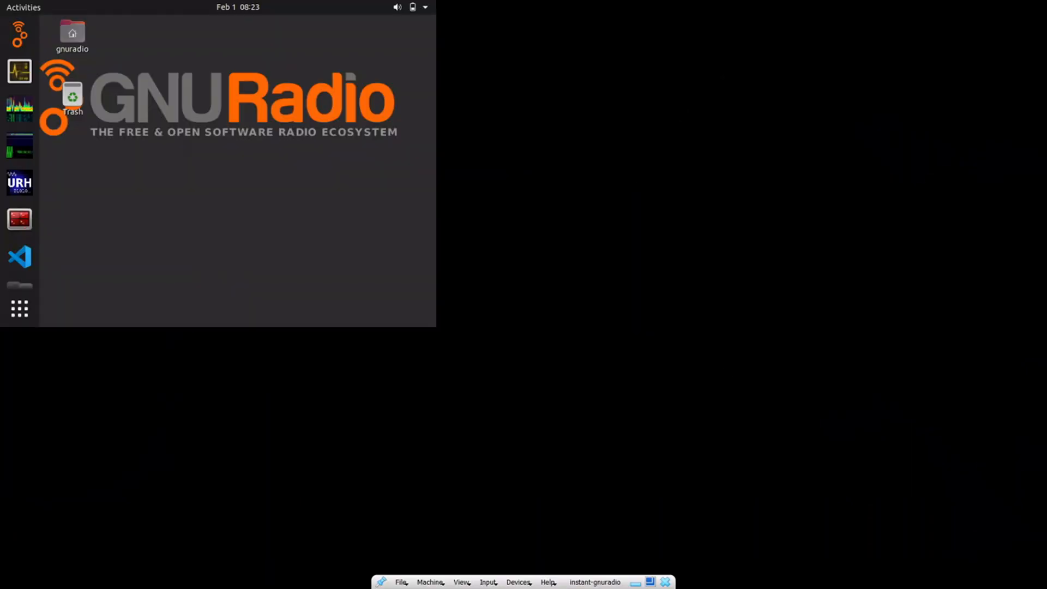
key(ctrl+f)
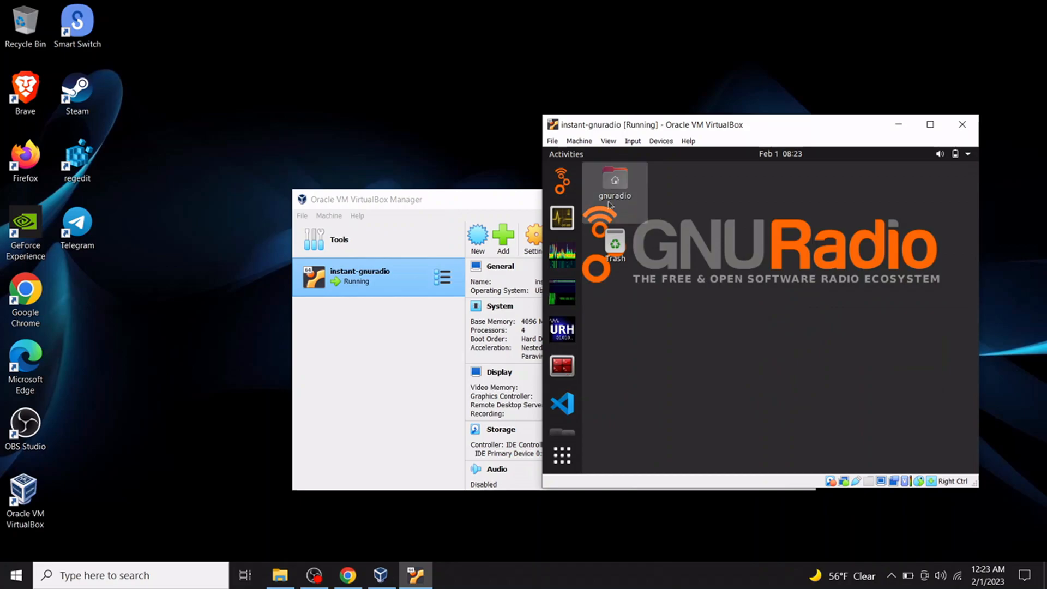
click(476, 160)
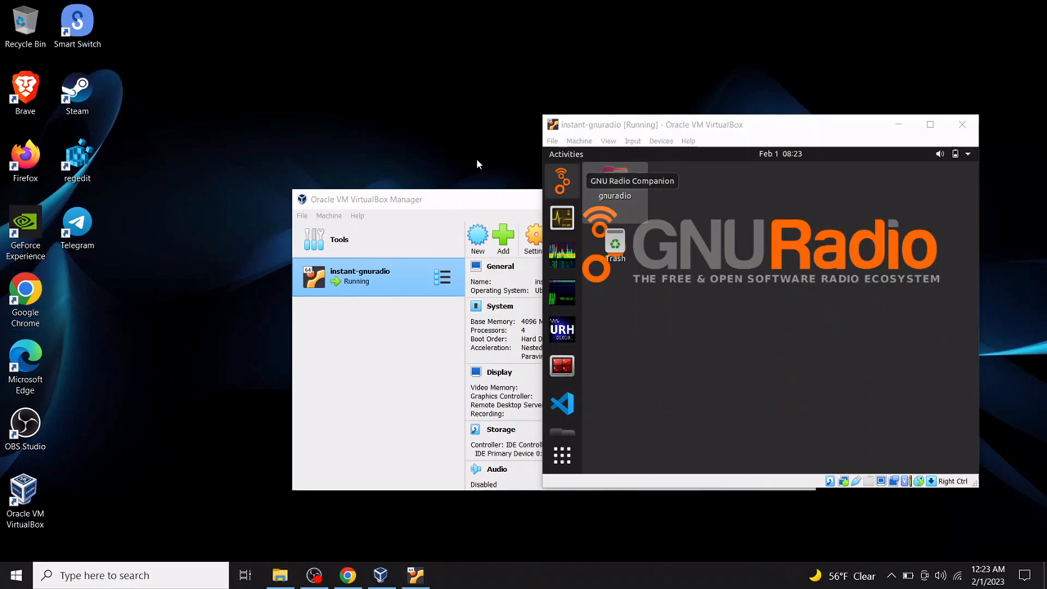